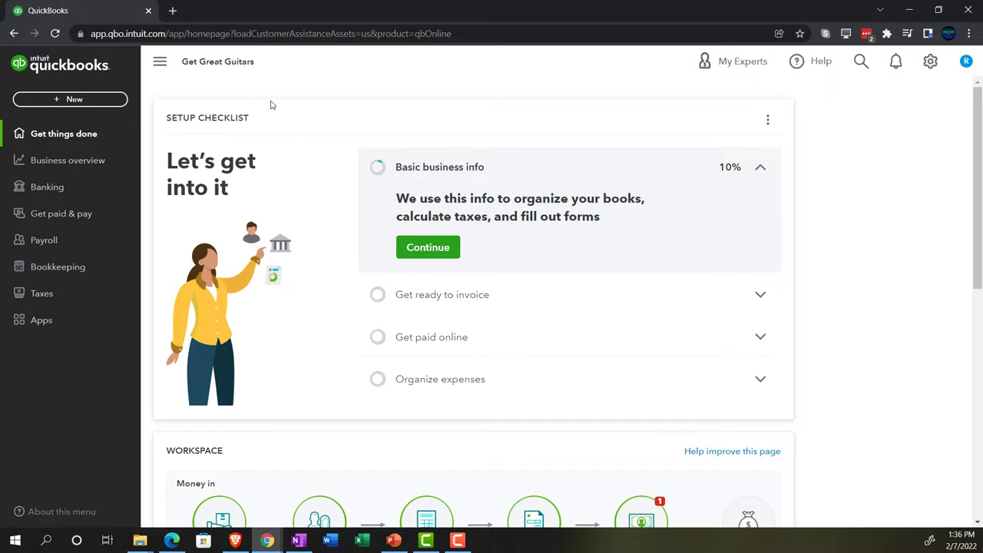
# Zoom the page in twice and bring up the Craig's Design and Landscaping Services sample company
pyautogui.hotkey('ctrl', '+')
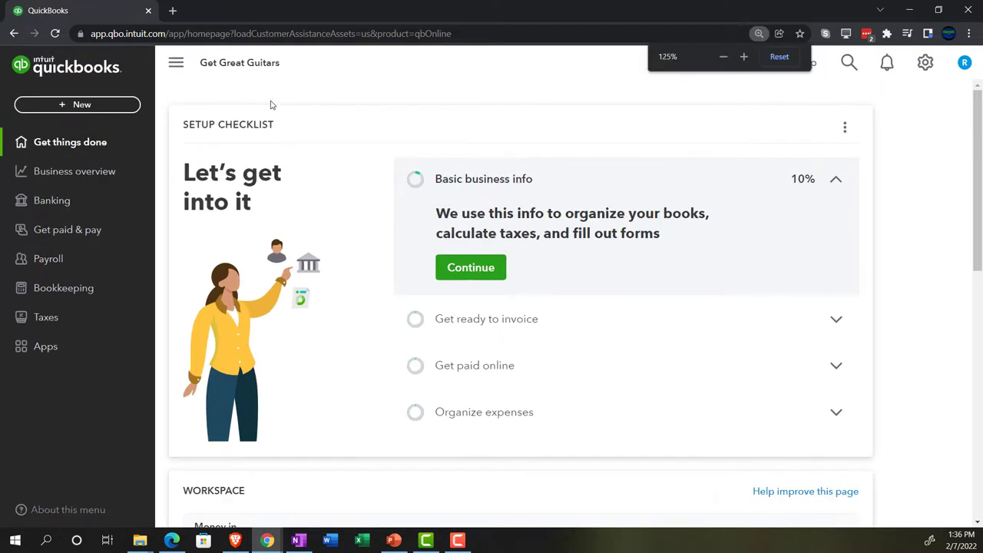
pyautogui.hotkey('ctrl', '+')
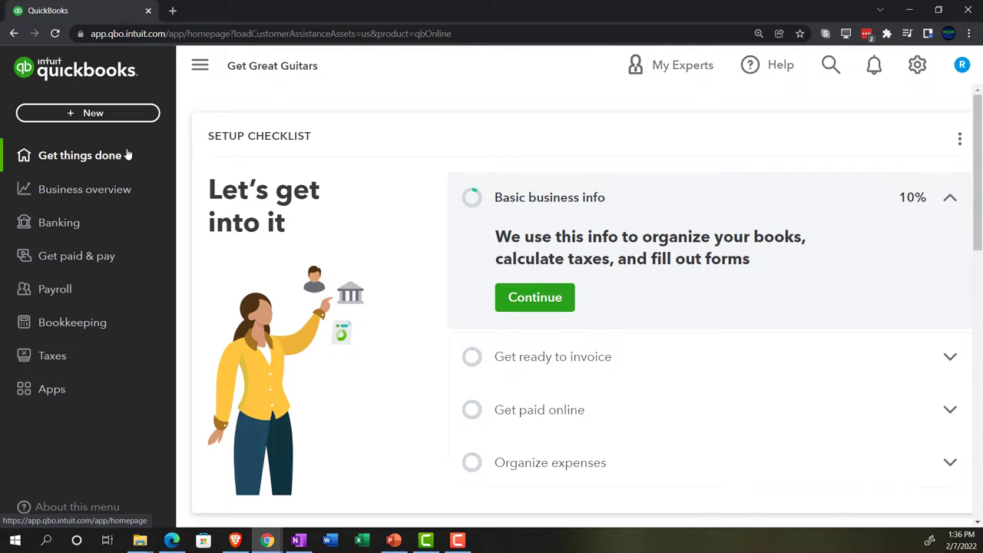
pyautogui.click(917, 65)
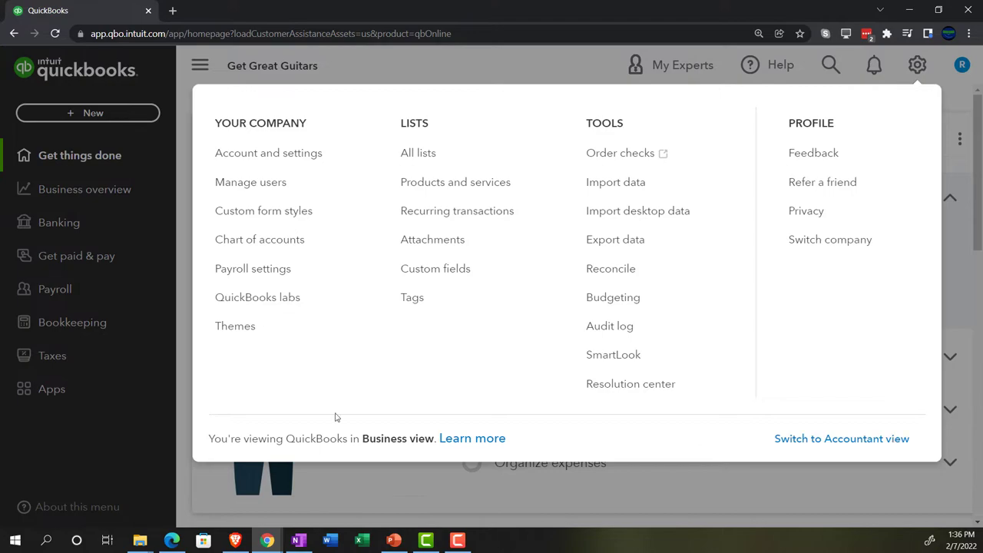
pyautogui.click(176, 541)
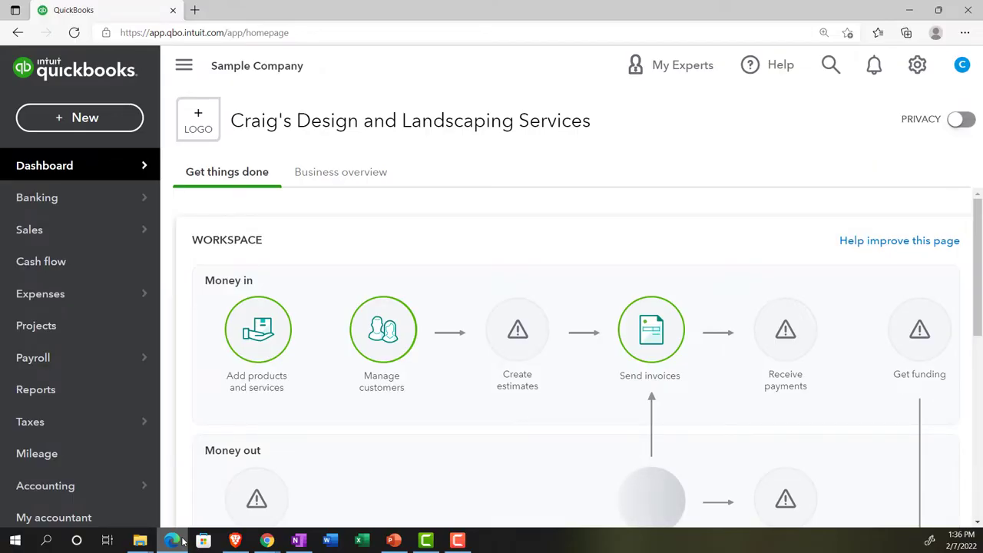
# Put away the sample company window and return to the Get Great Guitars QuickBooks window
pyautogui.click(175, 540)
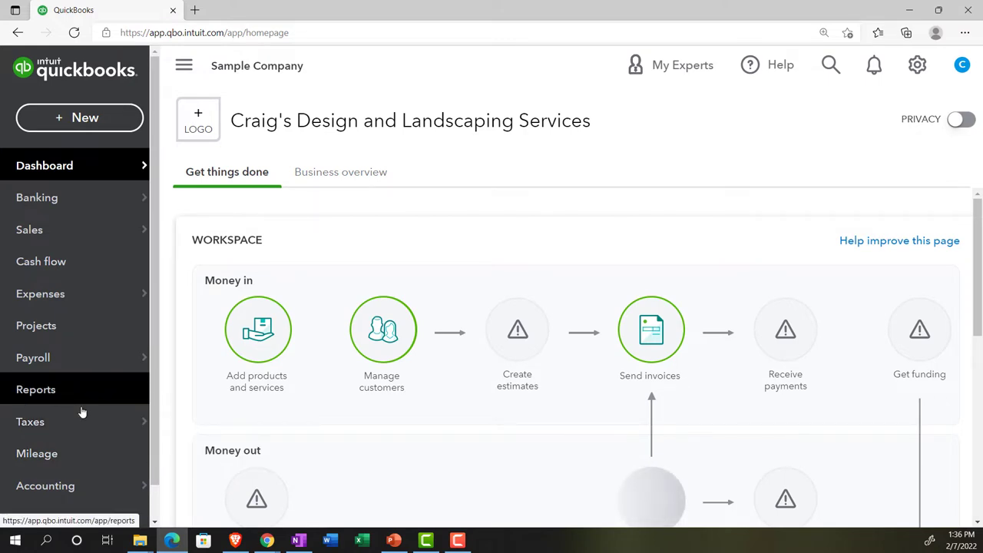
pyautogui.click(172, 540)
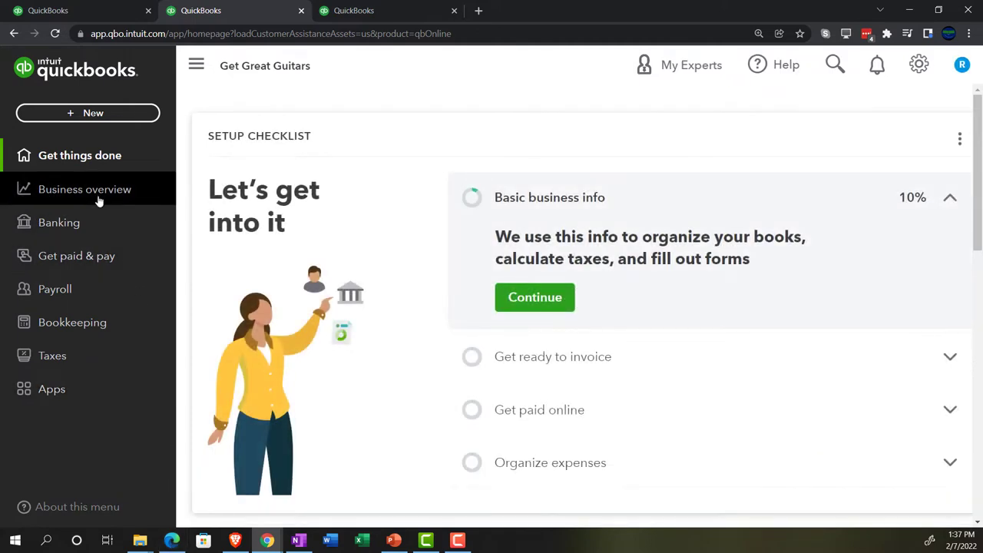
# Open the Profit and Loss report from Reports with the sidebar collapsed
pyautogui.click(98, 200)
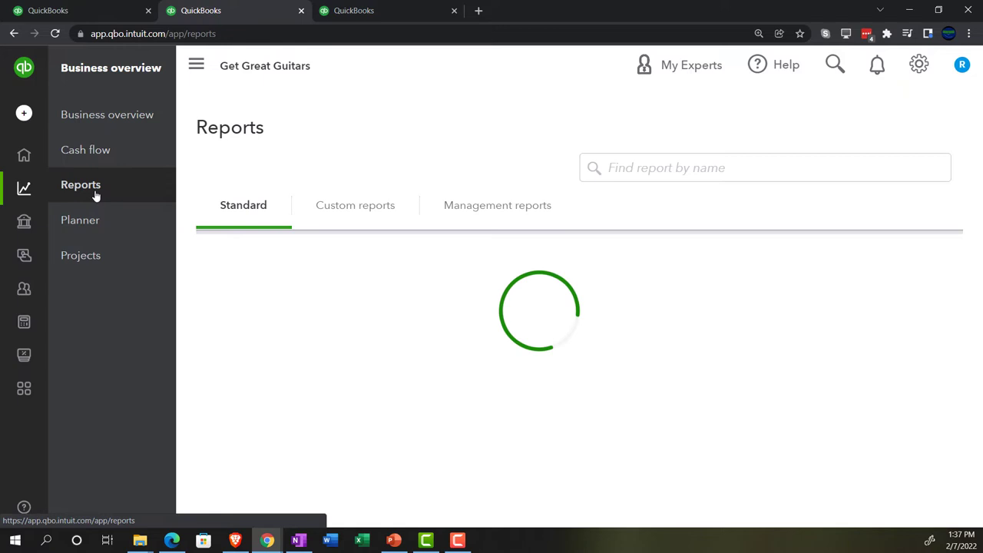
pyautogui.click(196, 66)
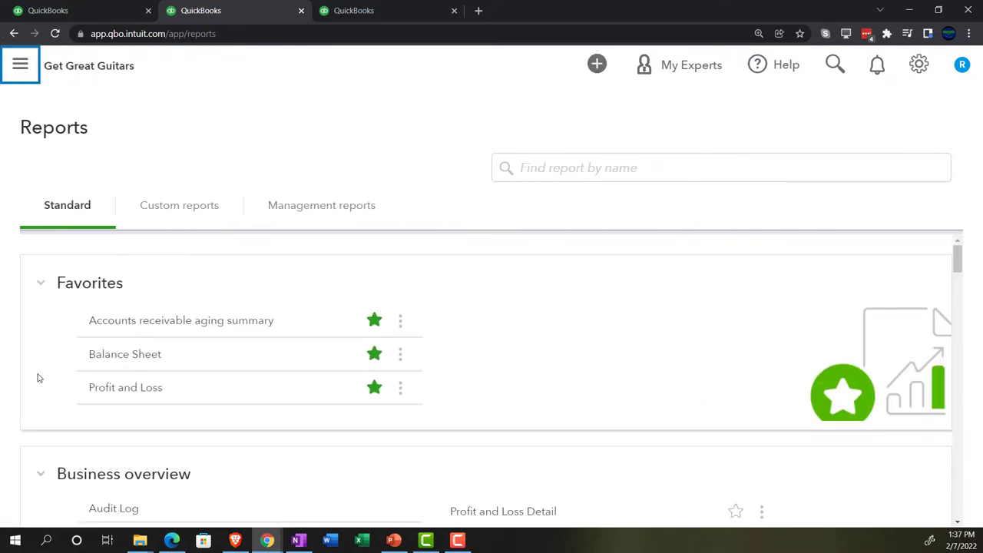
pyautogui.click(113, 393)
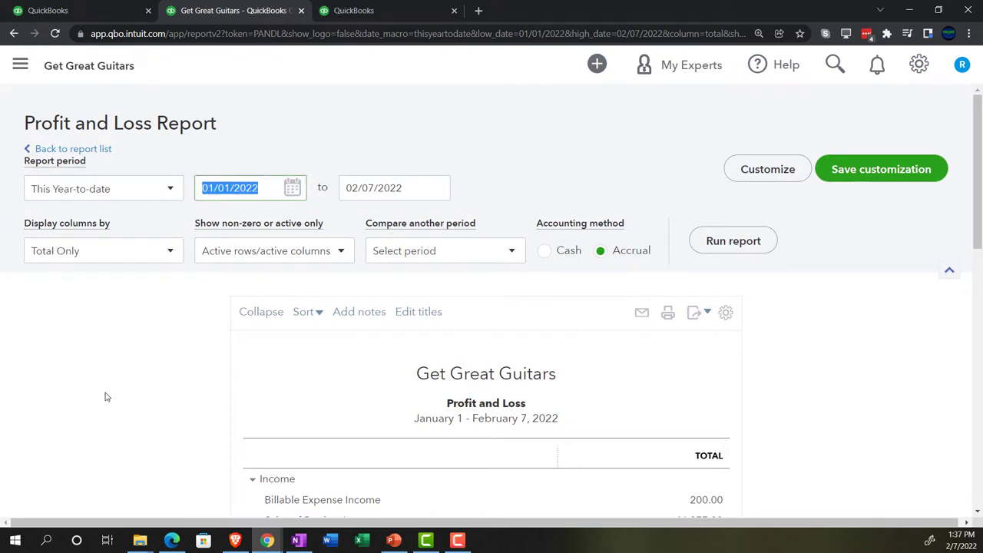
# Run the Profit and Loss report for 01/01/2022 through 02/28/2022
pyautogui.write('01/01/20')
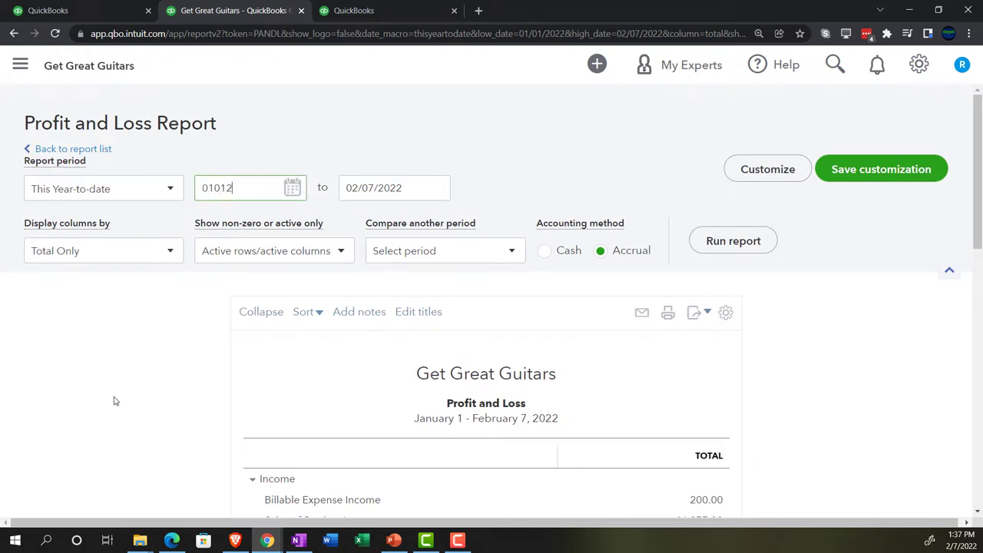
pyautogui.write('2')
pyautogui.press('Tab')
pyautogui.write('02/28/')
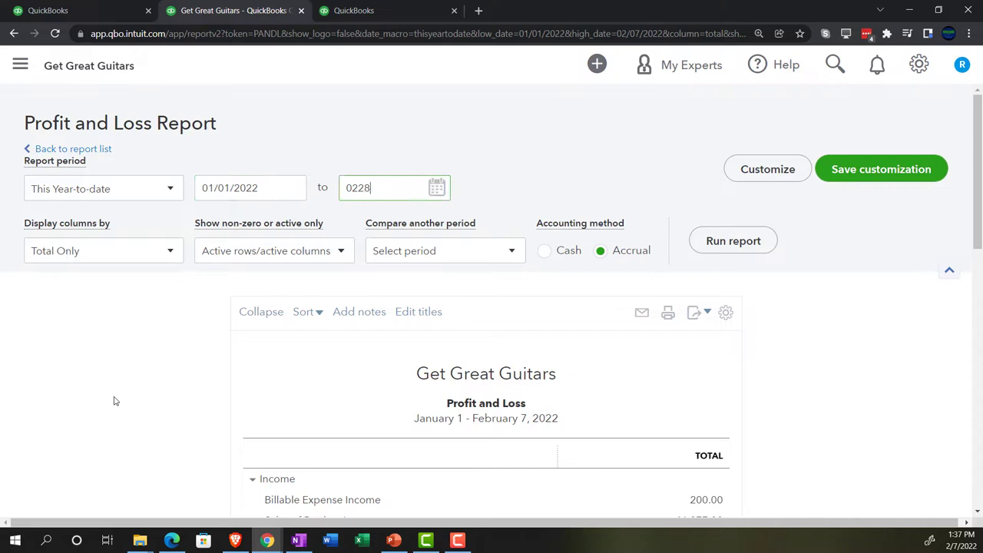
pyautogui.write('2022')
pyautogui.press('Tab')
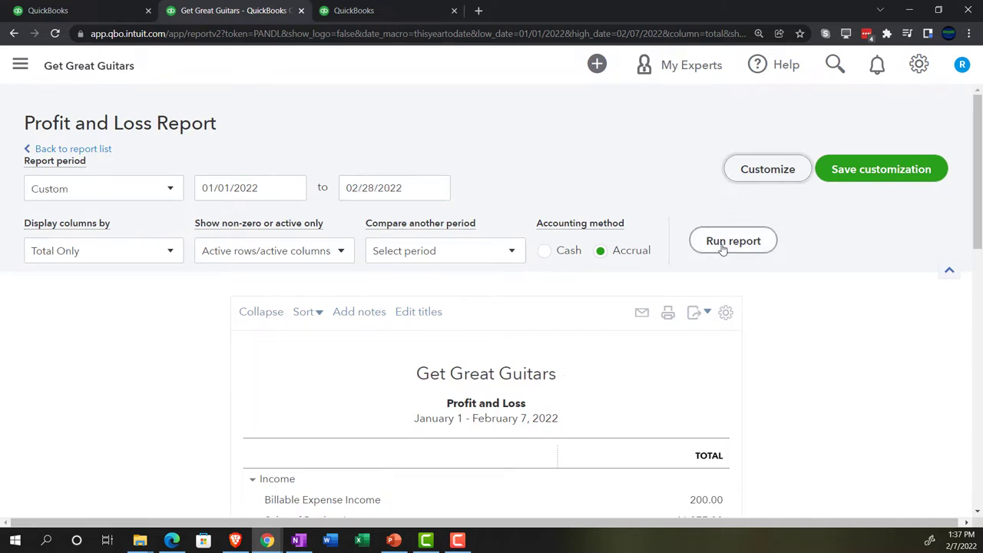
pyautogui.click(730, 241)
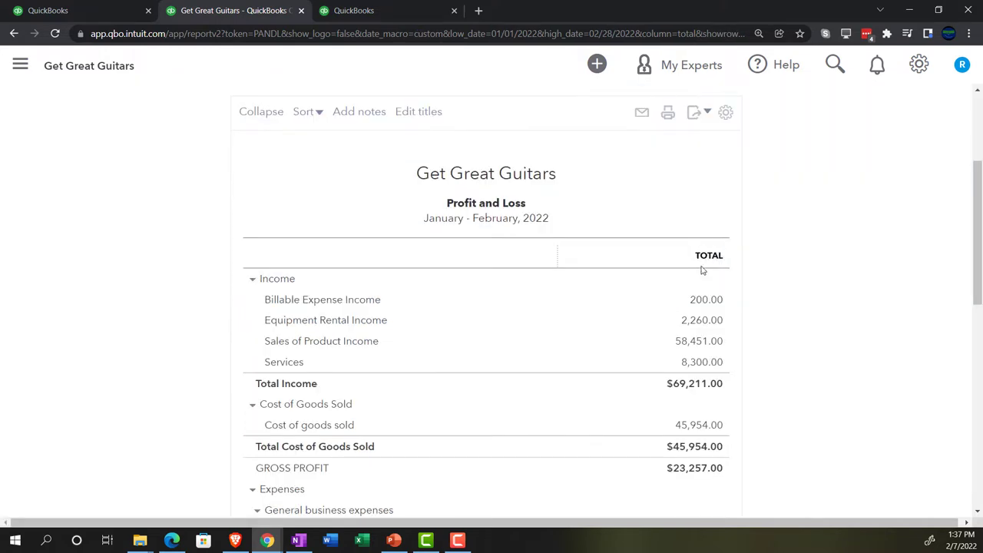
# In the third tab, find the Trial Balance report by searching 'trial' and open it
pyautogui.click(366, 9)
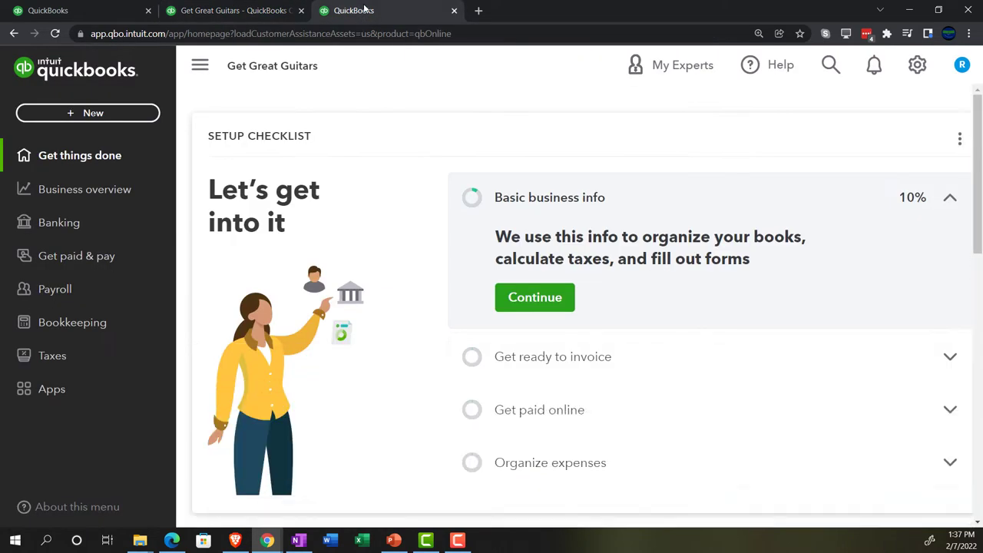
pyautogui.click(98, 193)
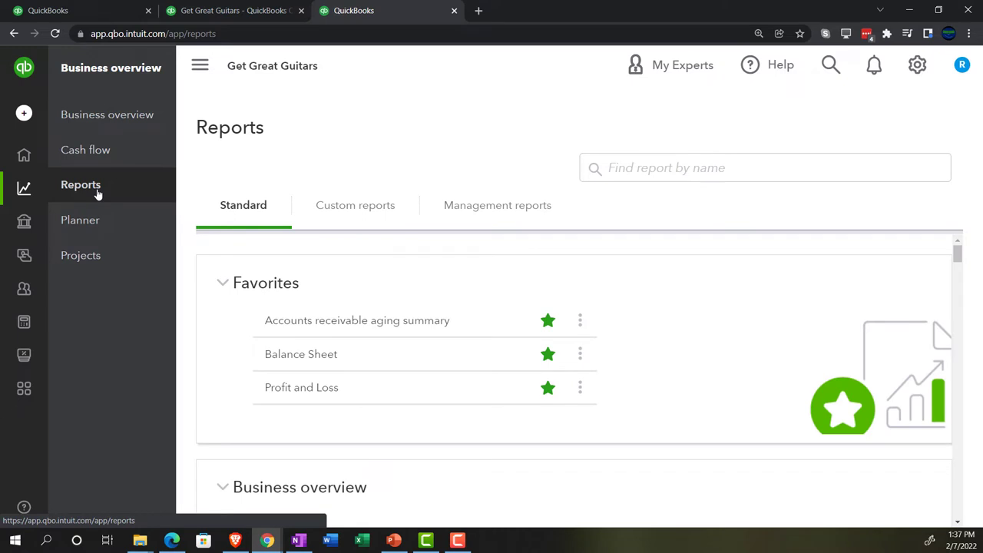
pyautogui.click(201, 71)
pyautogui.click(597, 169)
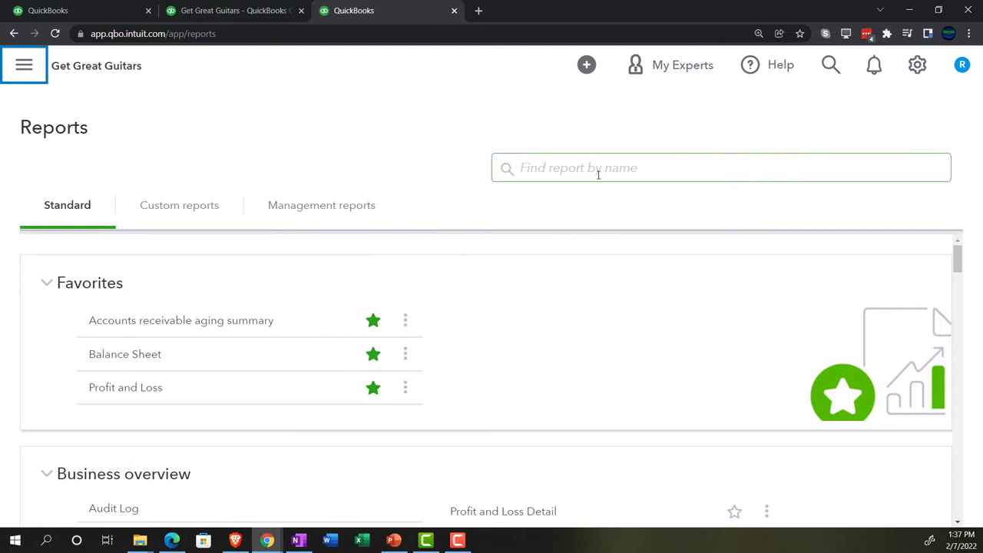
pyautogui.write('trial')
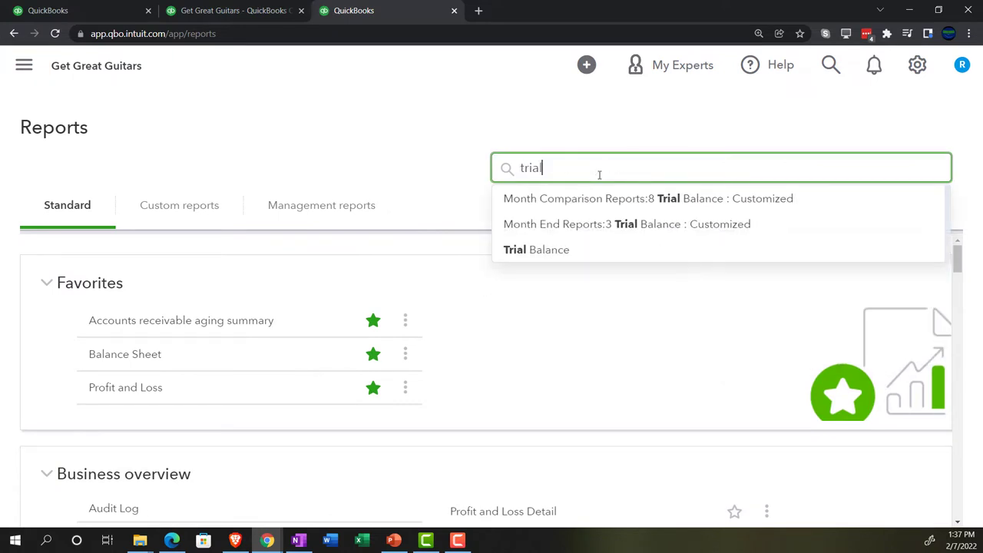
pyautogui.press('Down')
pyautogui.press('Down')
pyautogui.press('Down')
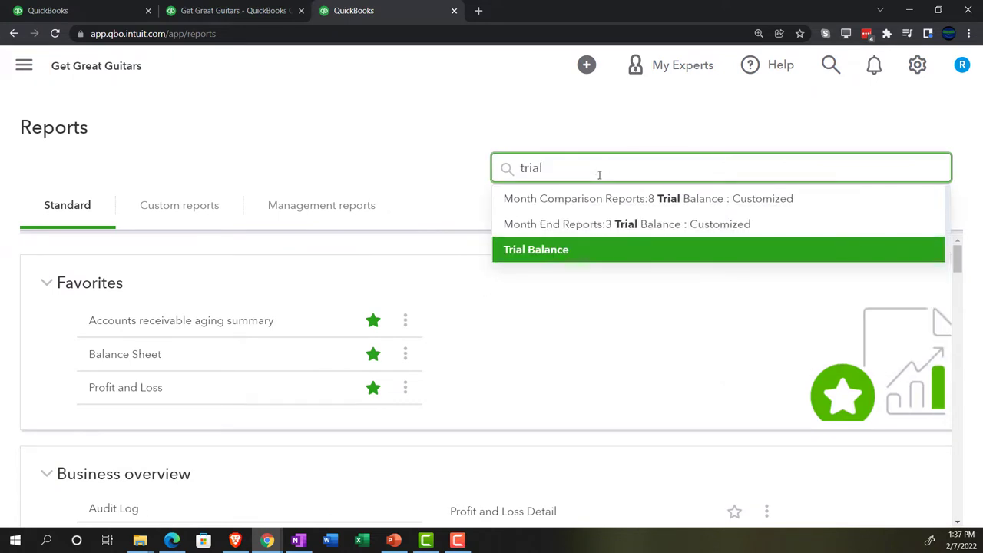
pyautogui.press('Return')
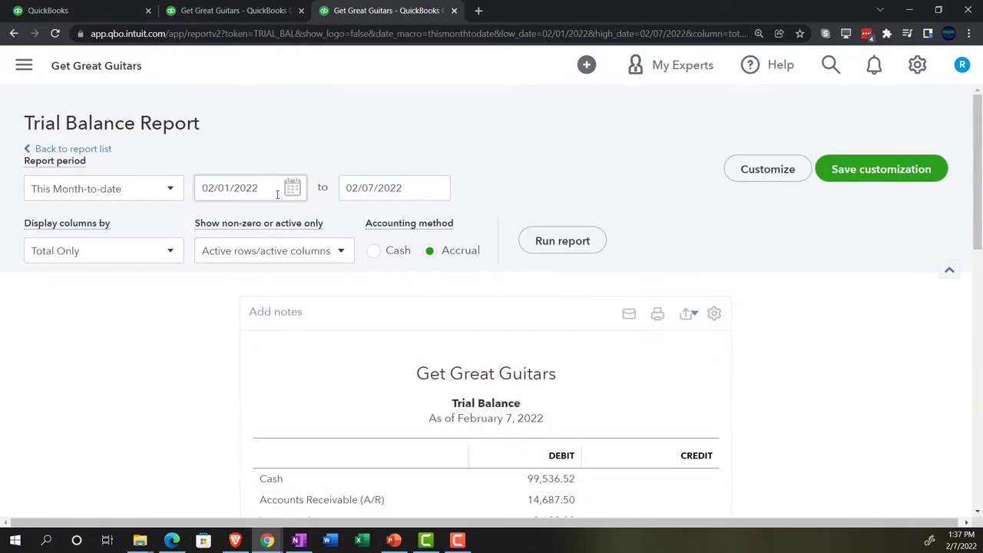
# Run the Trial Balance for 01/01/2022 through 02/28/2022
pyautogui.click(277, 194)
pyautogui.write('0')
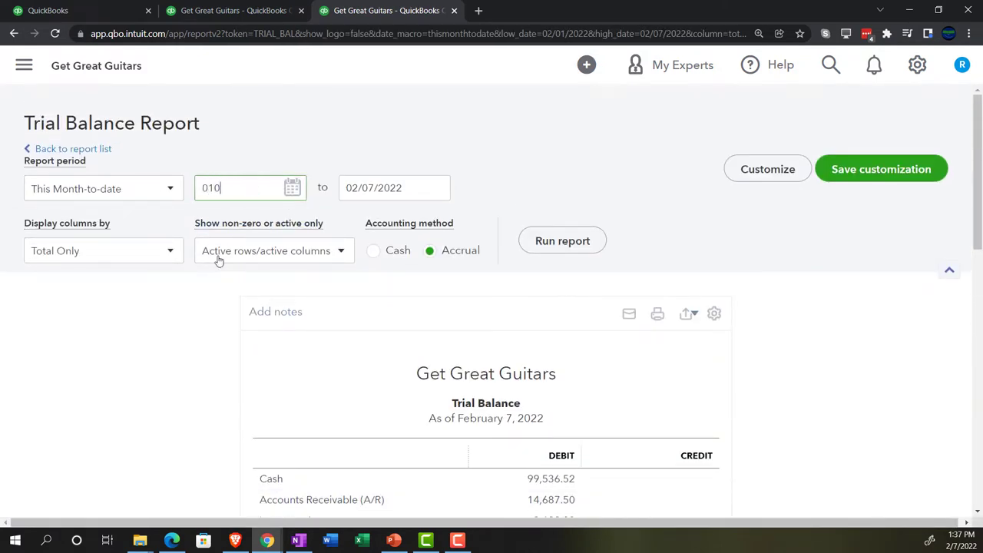
pyautogui.write('1/01/2022')
pyautogui.press('Tab')
pyautogui.write('02282')
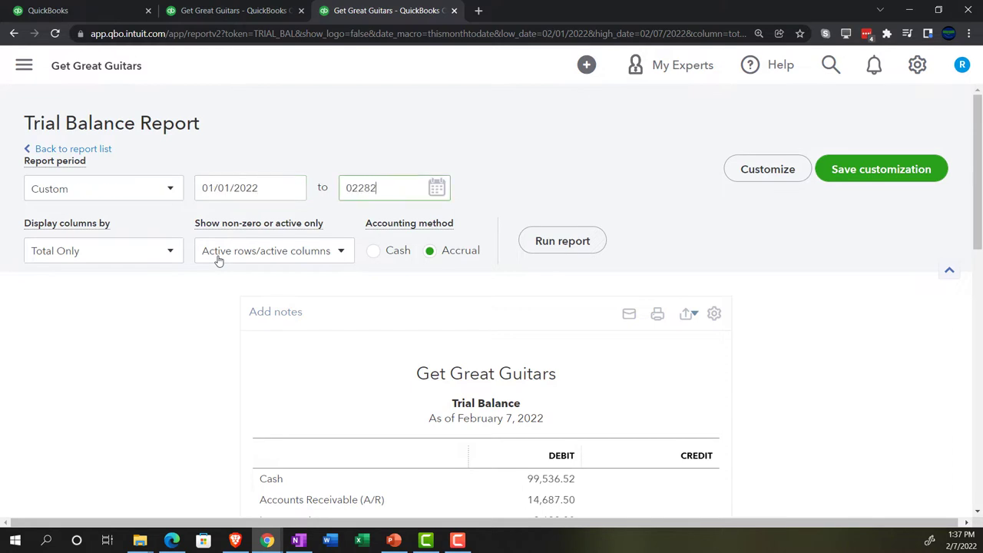
pyautogui.write('022')
pyautogui.click(553, 248)
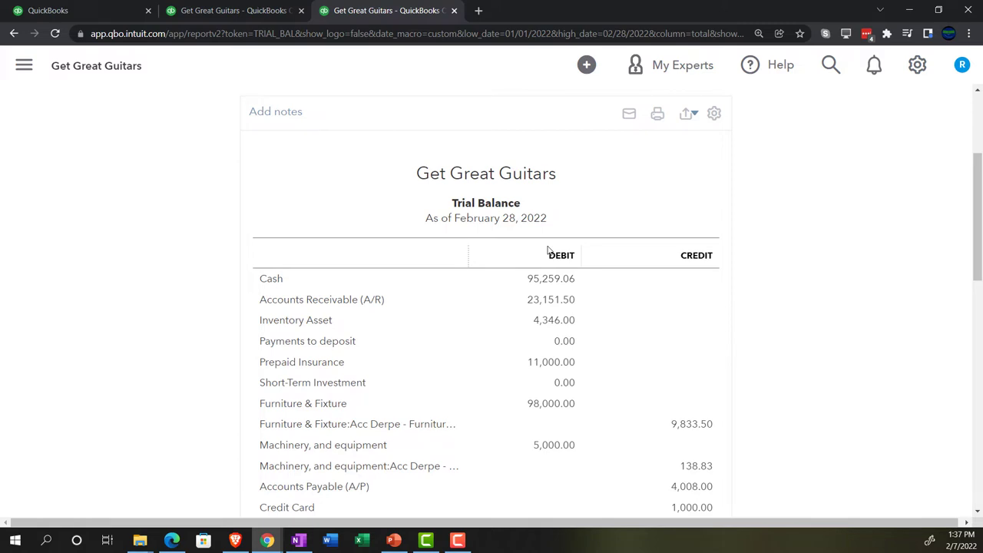
# Show the Profit and Loss report again at 175% zoom, scrolled to the Income section
pyautogui.click(250, 10)
pyautogui.hotkey('ctrl', '+')
pyautogui.hotkey('ctrl', '+')
pyautogui.hotkey('ctrl', '+')
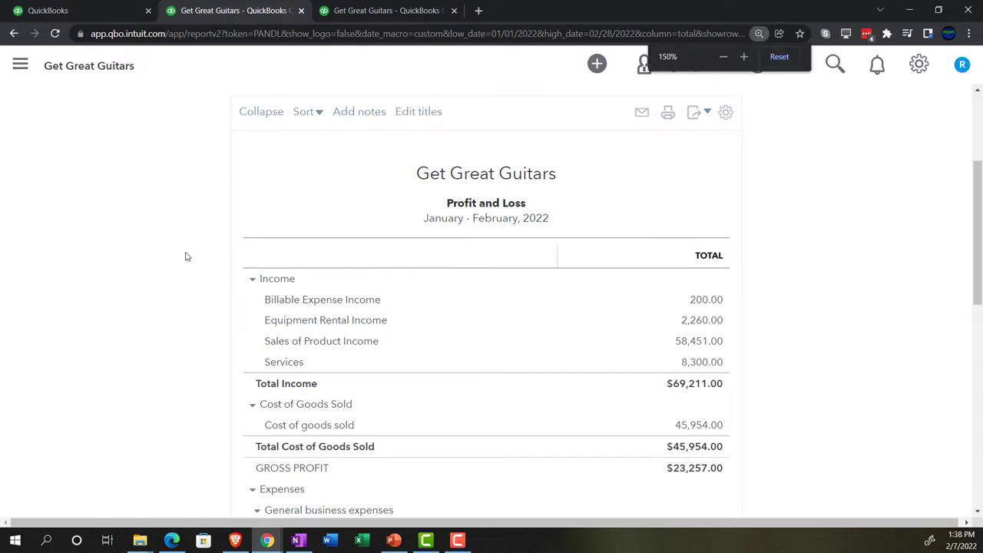
pyautogui.hotkey('ctrl', '+')
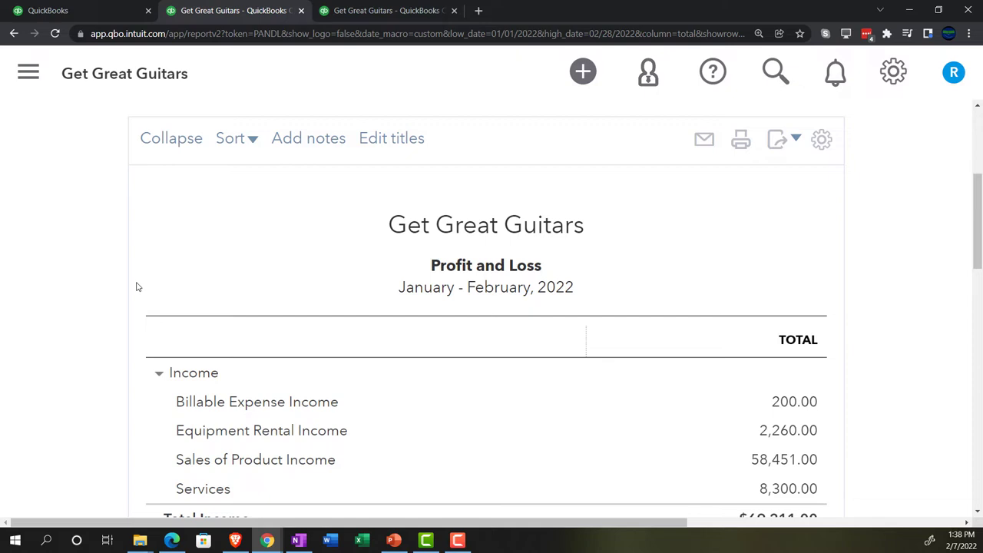
pyautogui.scroll(-2, 109, 321)
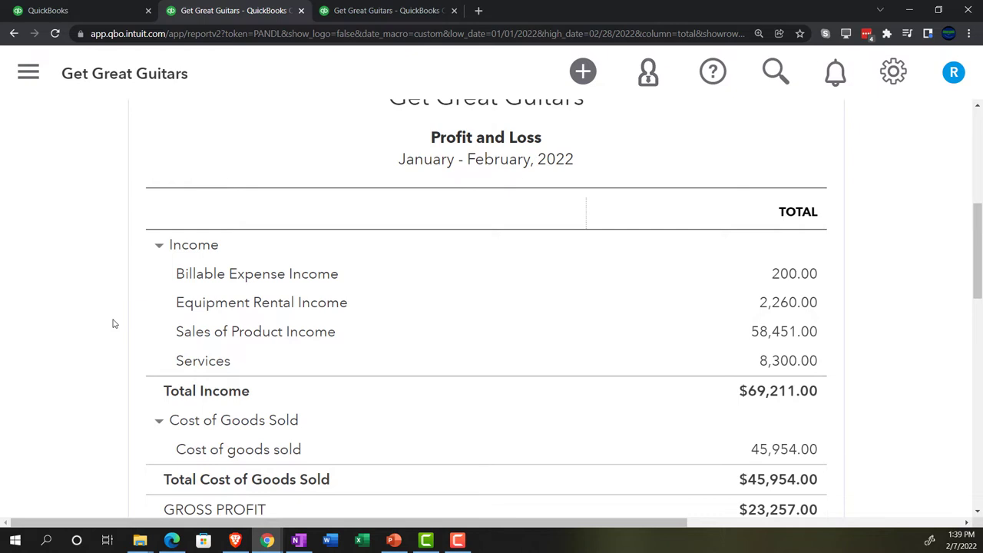
# Scroll down to Other Expenses ($3,290.84) and Net Income ($1,324.05)
pyautogui.scroll(-1, 112, 323)
pyautogui.scroll(-2, 113, 323)
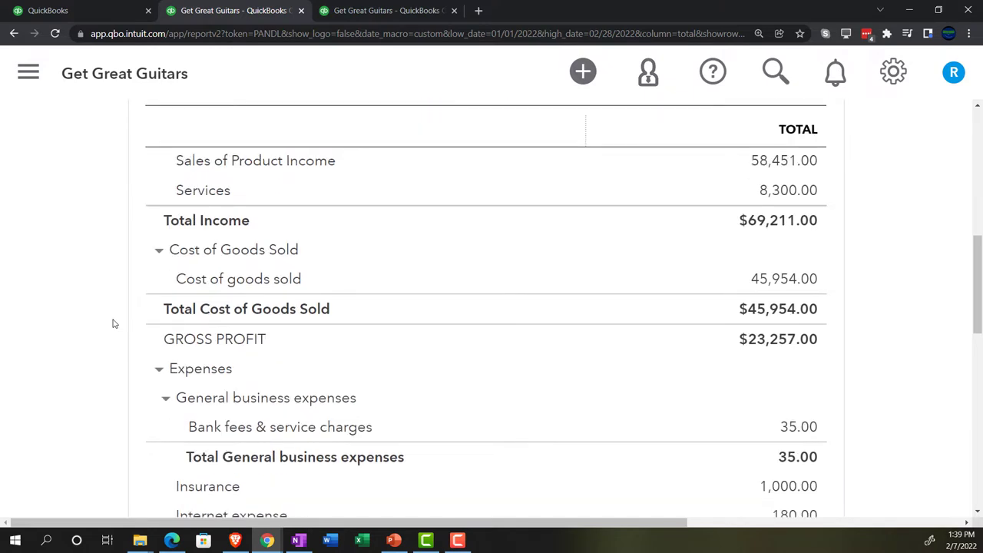
pyautogui.scroll(-2, 113, 323)
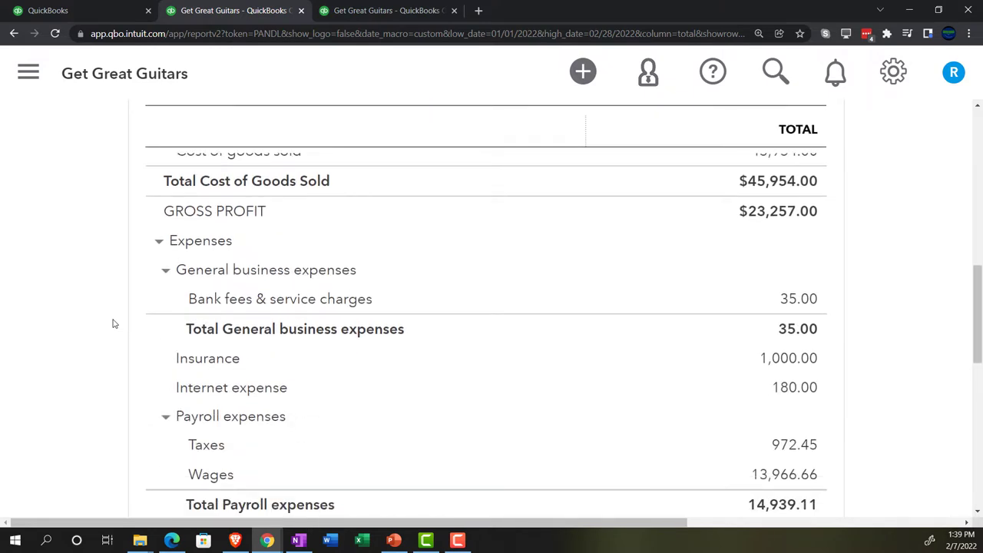
pyautogui.scroll(-4, 113, 323)
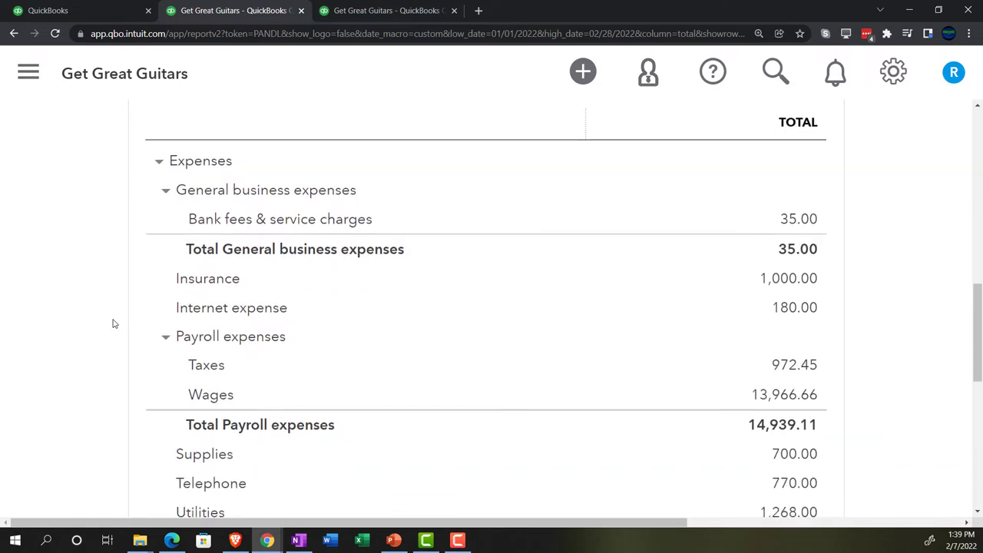
pyautogui.scroll(-2, 113, 324)
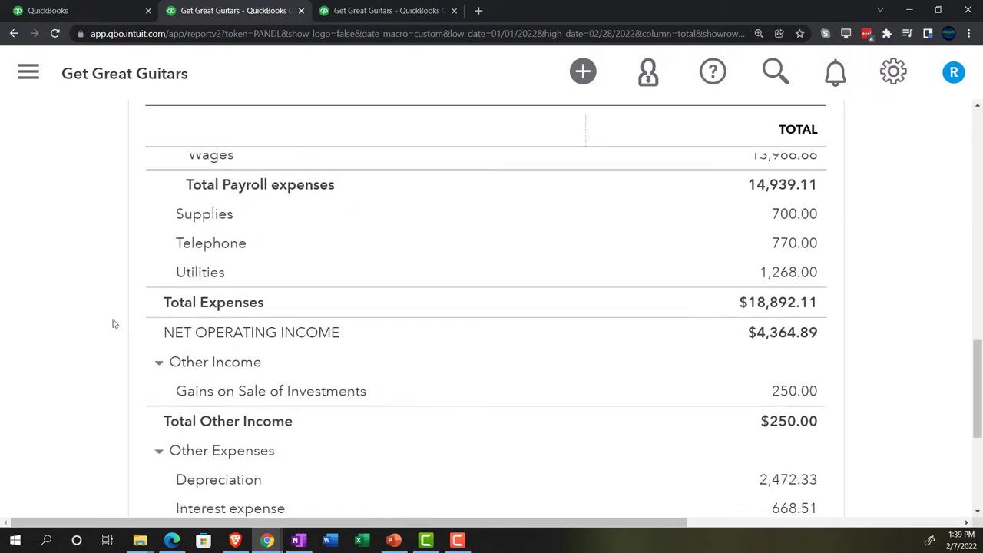
pyautogui.scroll(-1, 113, 323)
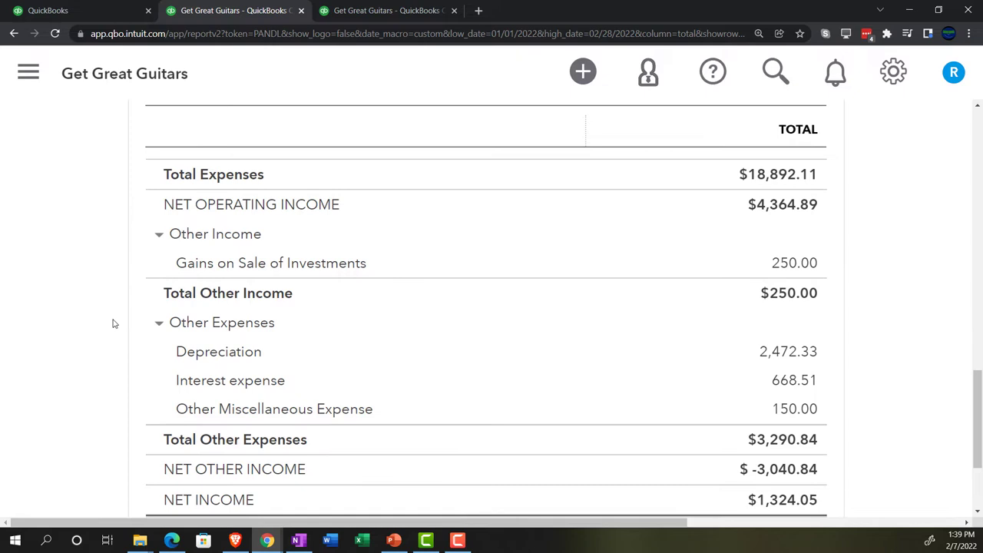
pyautogui.scroll(-1, 113, 324)
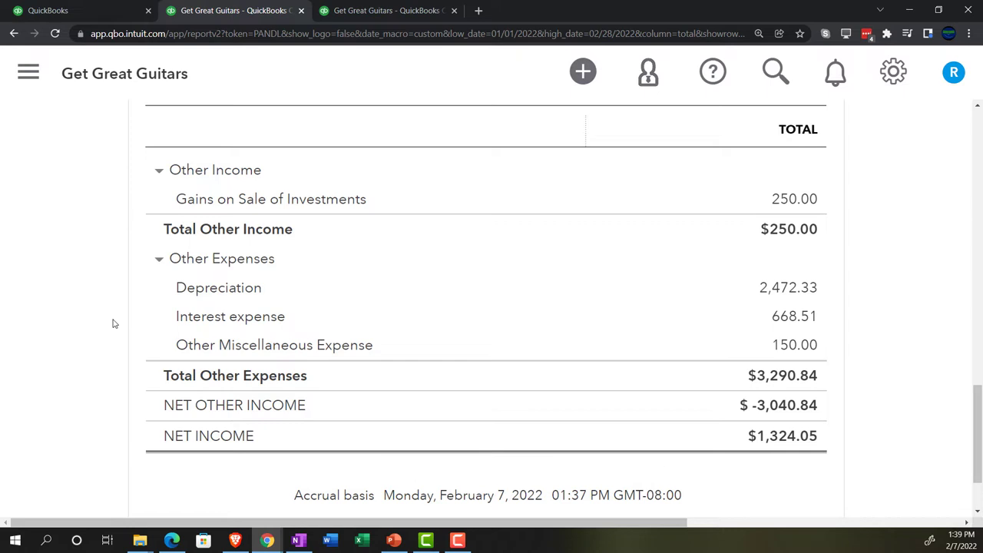
# On the QuickBooks home tab, reduce the zoom to 125% and show the gear settings menu
pyautogui.click(109, 11)
pyautogui.hotkey('ctrl', '-')
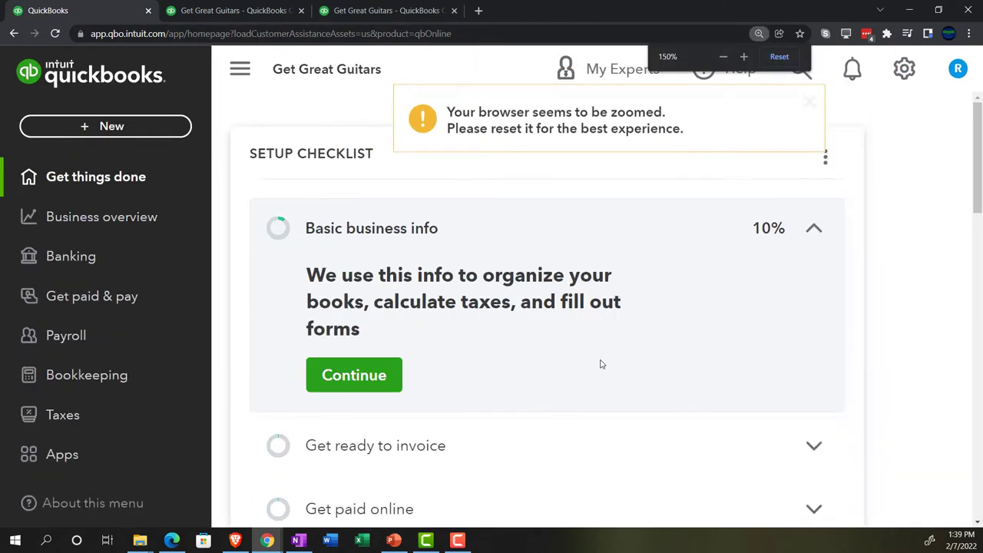
pyautogui.hotkey('ctrl', '-')
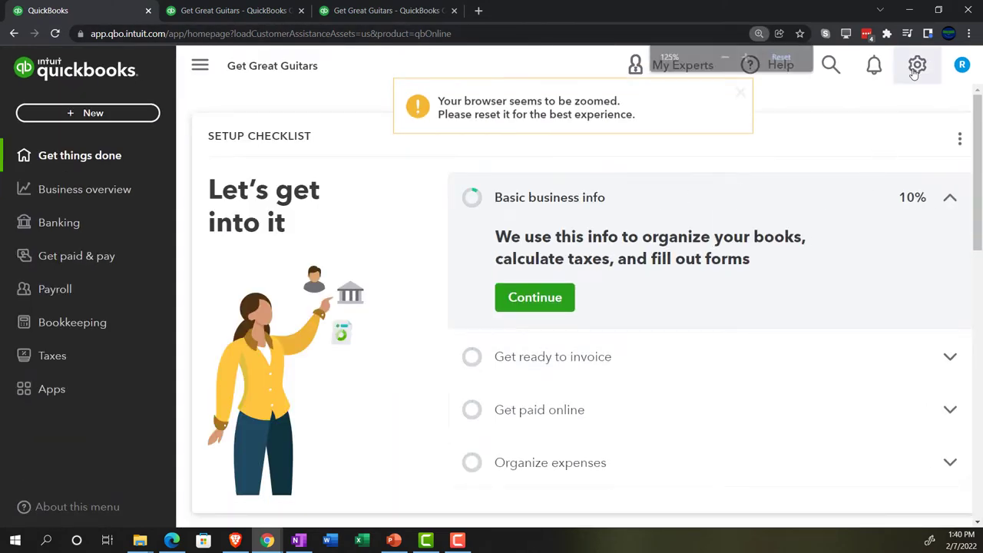
pyautogui.click(917, 66)
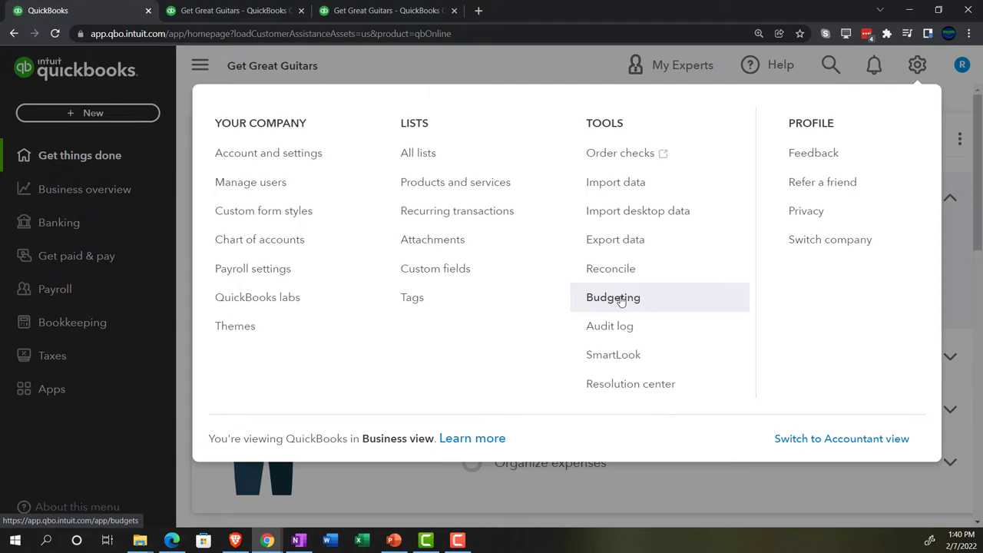
# Review the Trial Balance as of February 28, 2022 and bring up its export options
pyautogui.click(262, 11)
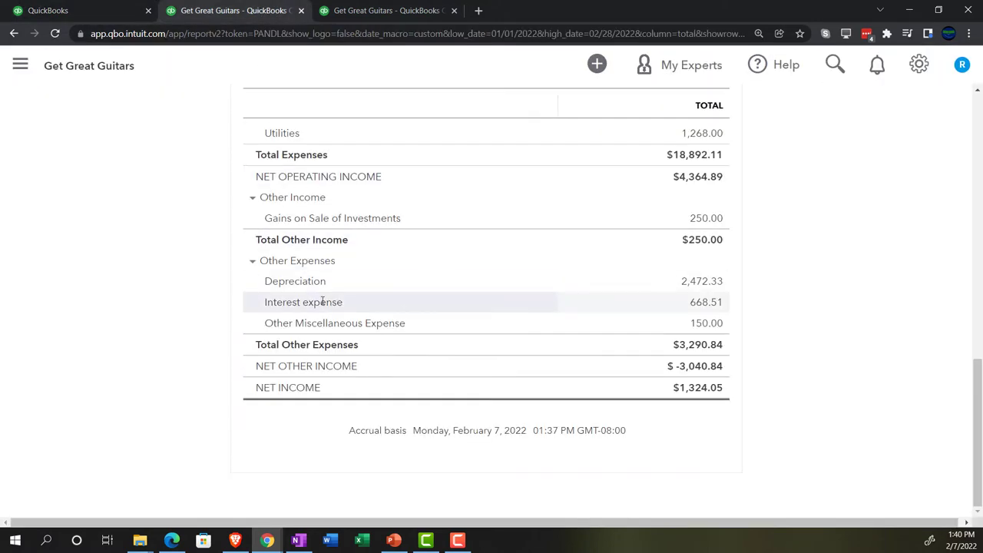
pyautogui.scroll(2, 325, 300)
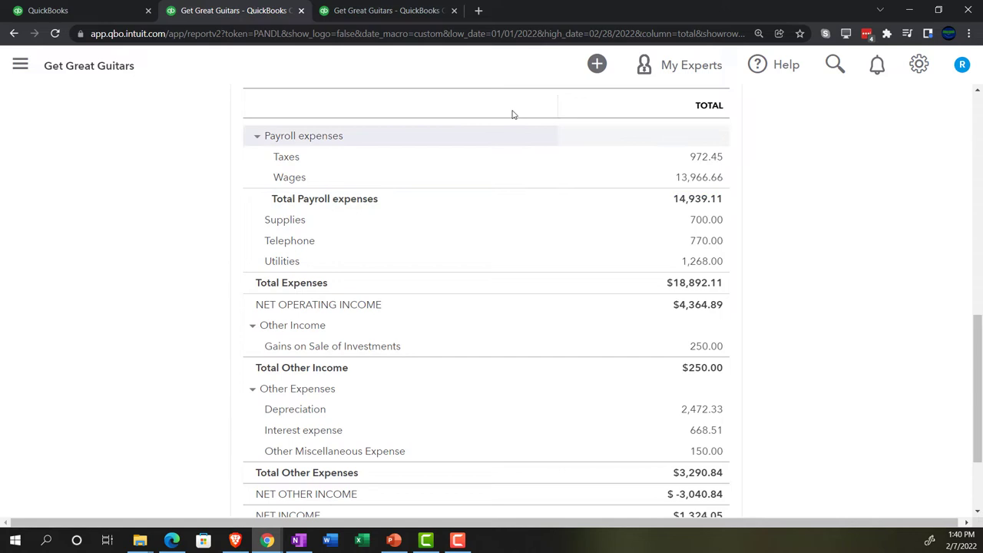
pyautogui.click(389, 11)
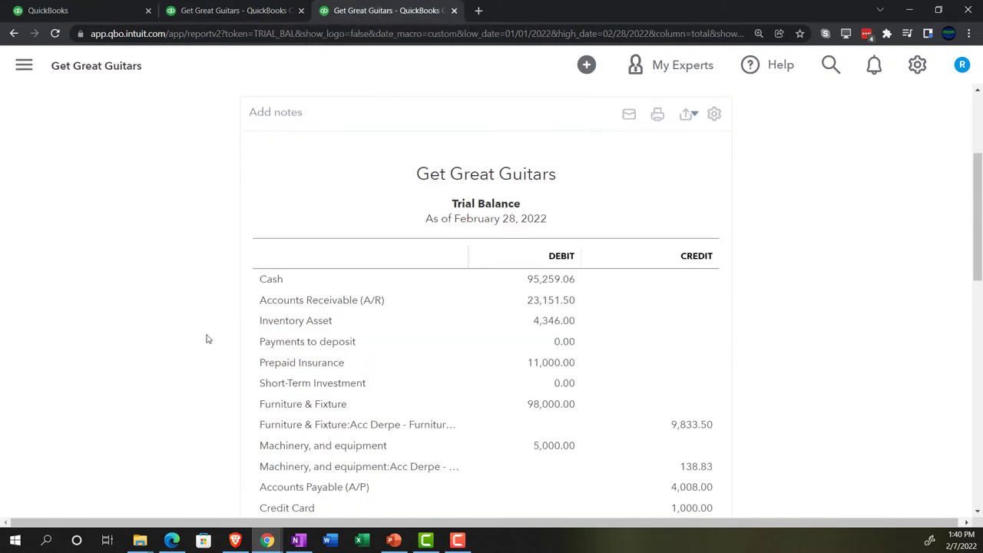
pyautogui.scroll(-1, 205, 339)
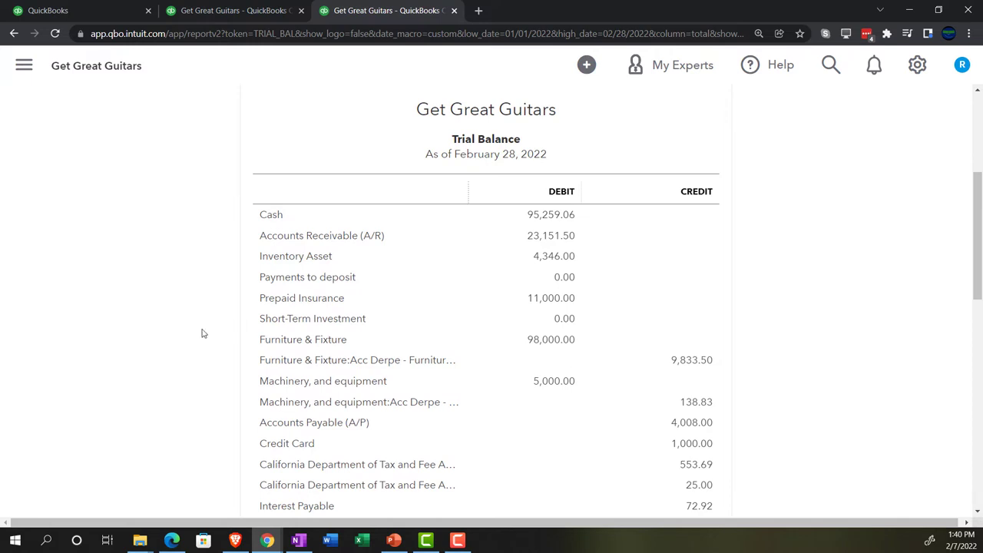
pyautogui.scroll(-3, 203, 332)
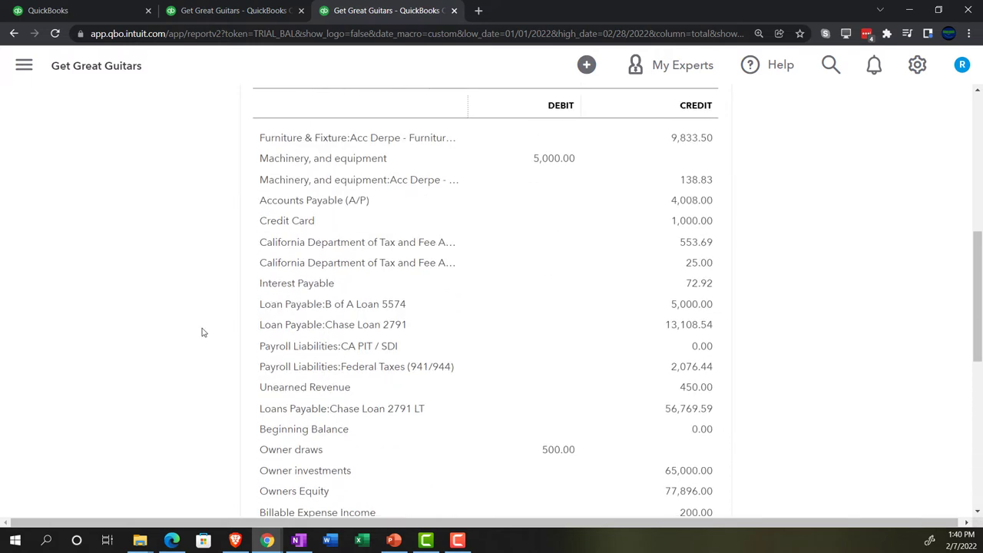
pyautogui.scroll(-3, 204, 332)
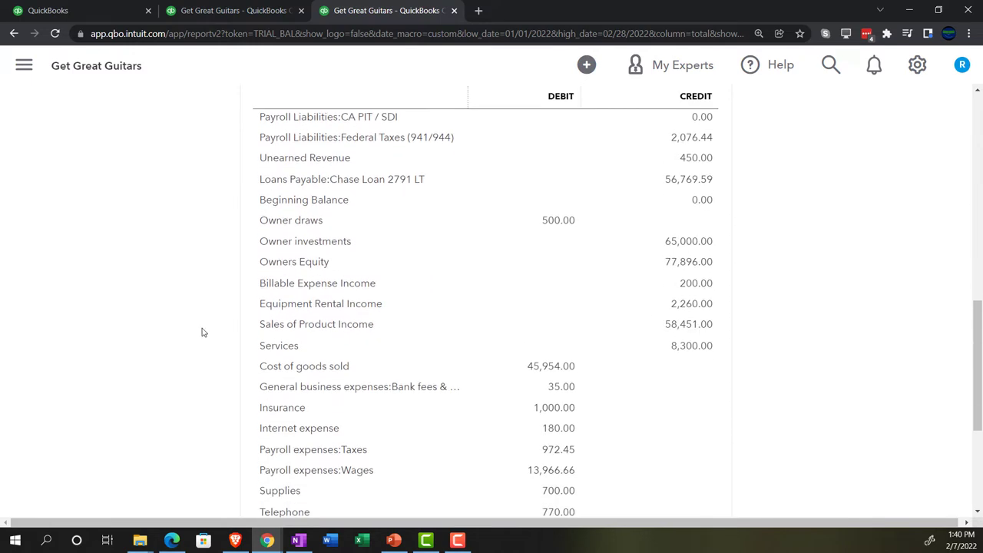
pyautogui.scroll(-1, 204, 332)
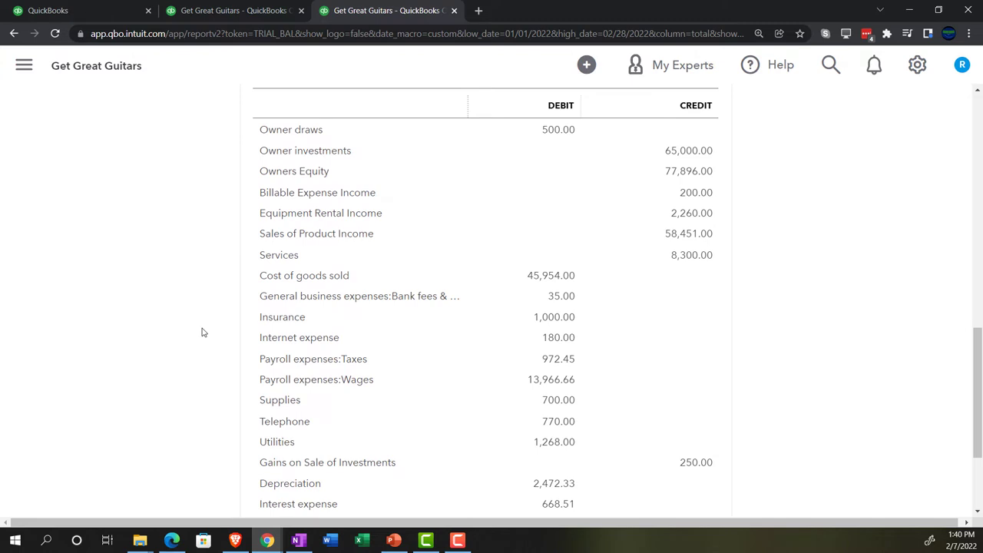
pyautogui.scroll(-1, 204, 332)
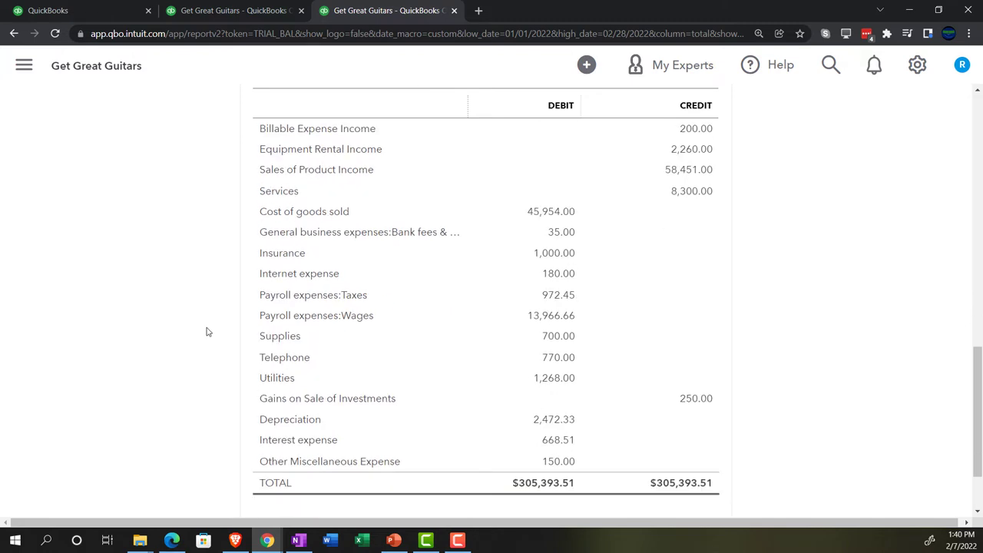
pyautogui.scroll(3, 201, 330)
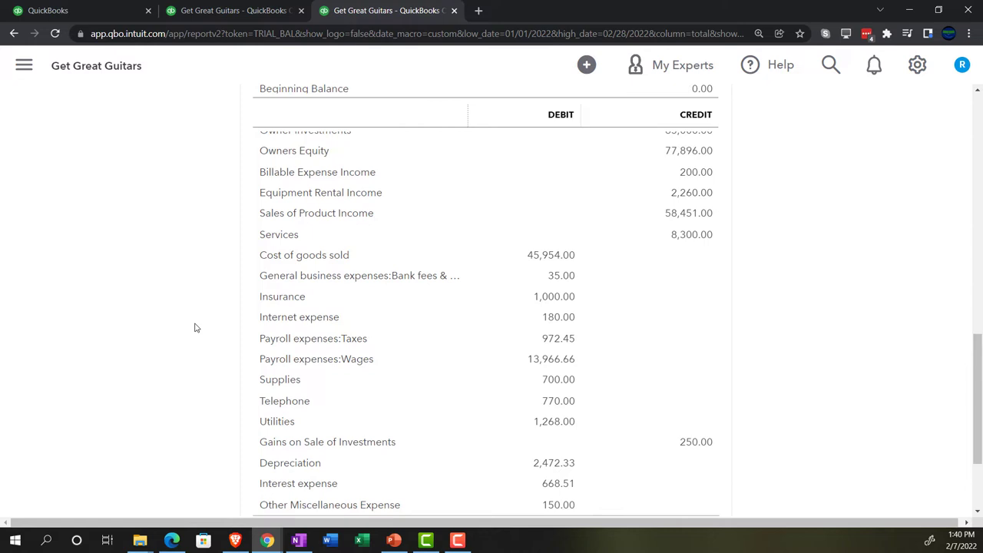
pyautogui.scroll(5, 196, 328)
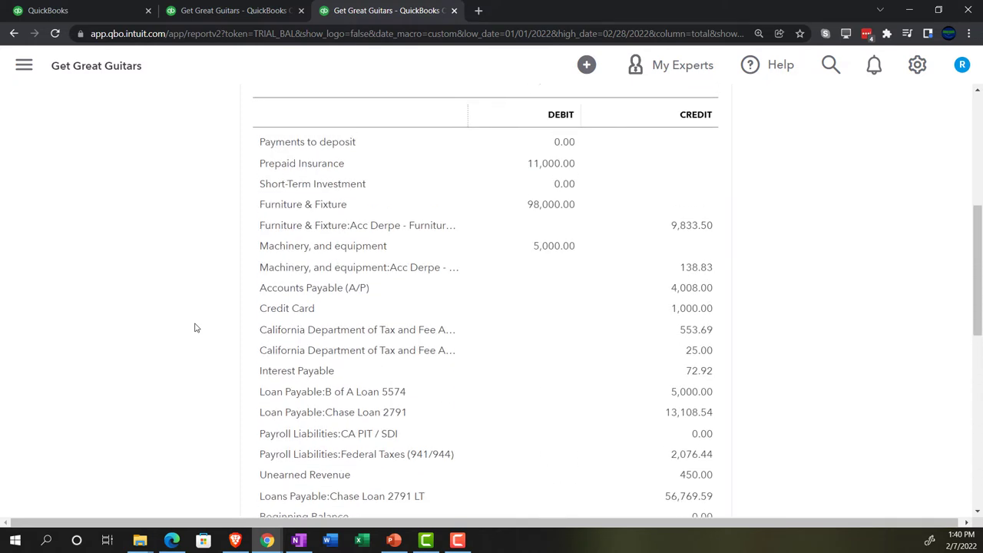
pyautogui.scroll(2, 195, 328)
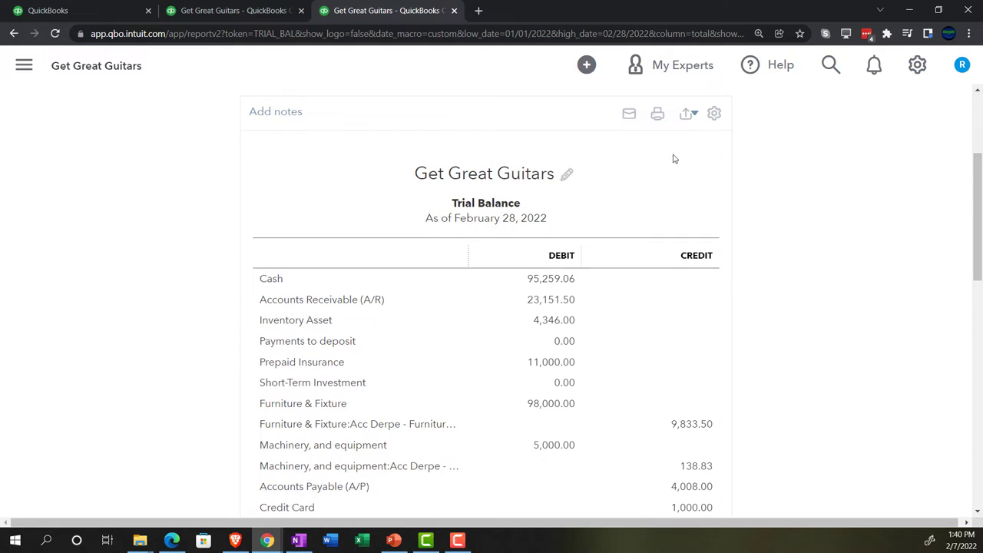
pyautogui.click(693, 120)
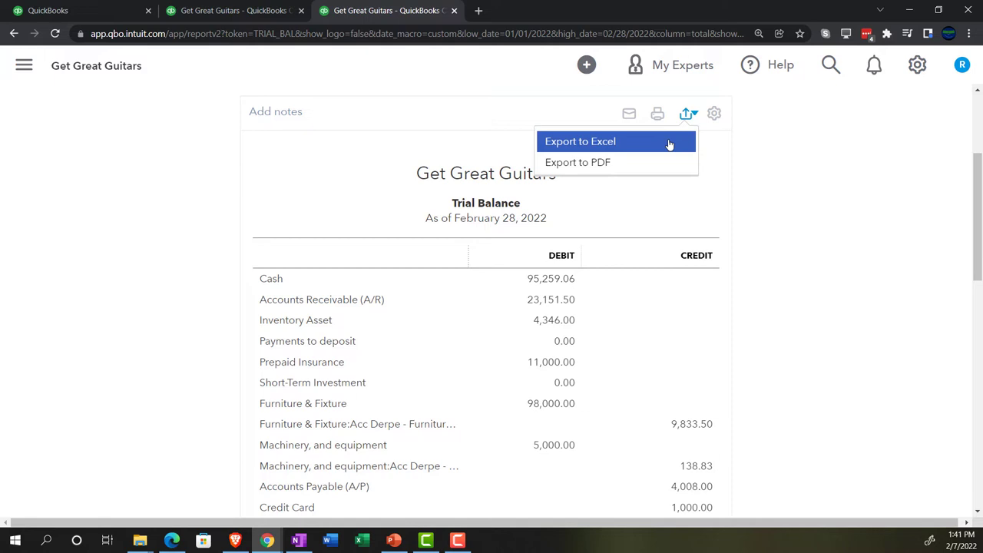
# Export the Trial Balance to Excel and open the Budgeting folder in File Explorer
pyautogui.click(669, 144)
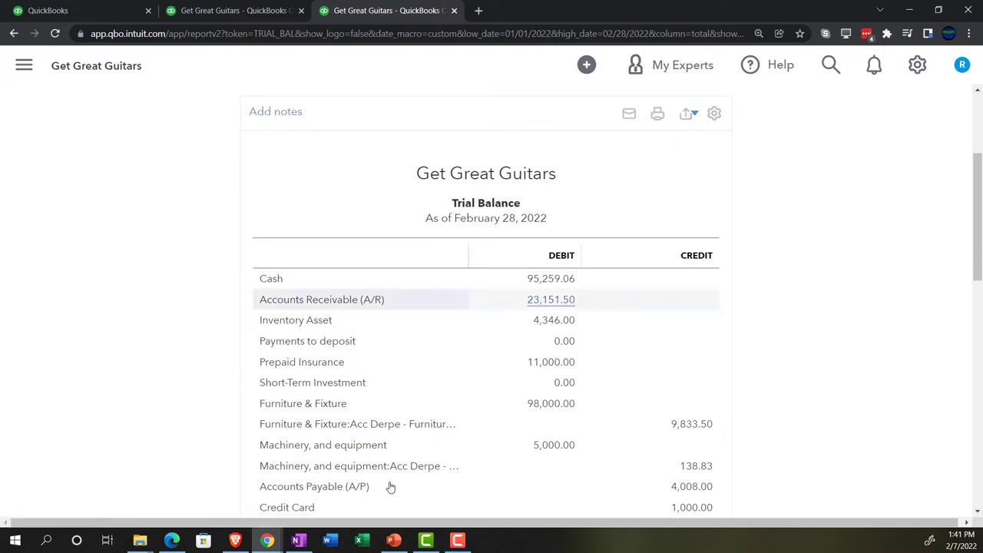
pyautogui.moveTo(138, 544)
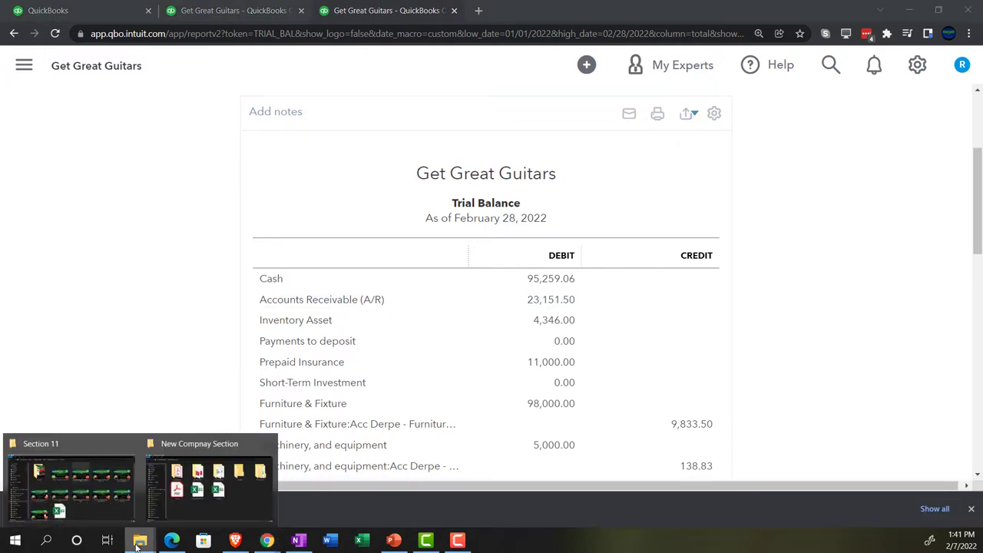
pyautogui.click(198, 499)
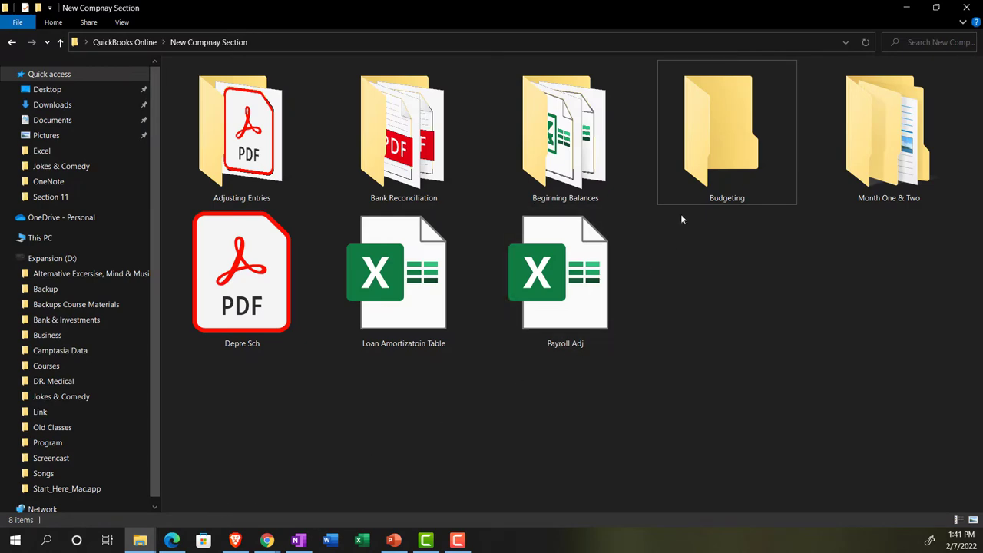
pyautogui.doubleClick(715, 180)
# Move the downloaded Get+Great+Guitars_Trial+Balance (4) workbook into the Budgeting folder
pyautogui.doubleClick(519, 9)
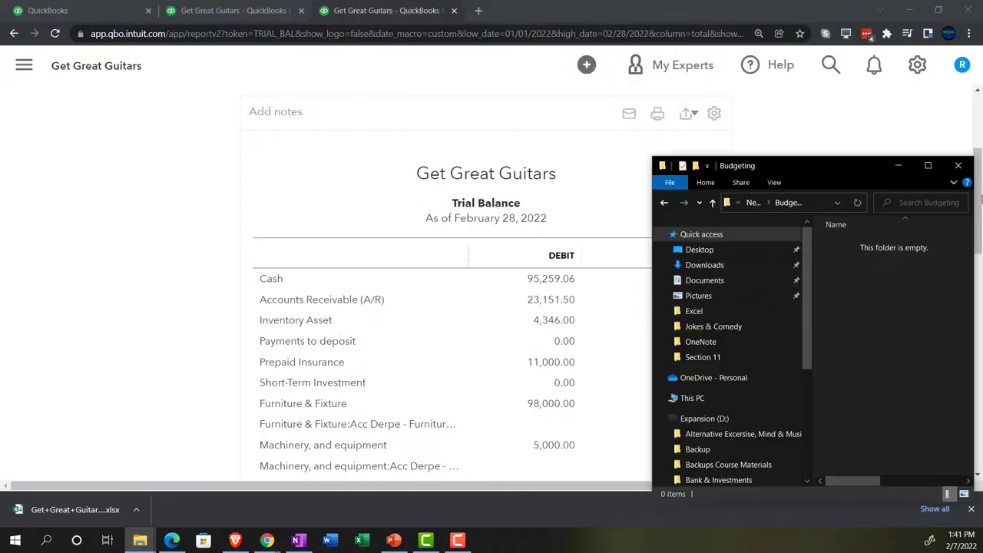
pyautogui.click(981, 198)
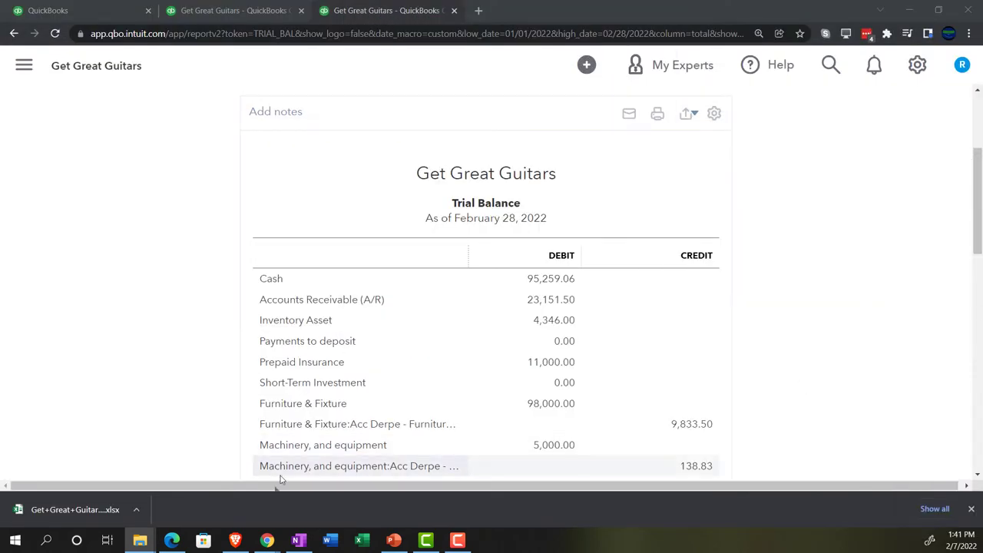
pyautogui.moveTo(75, 509); pyautogui.dragTo(982, 261)
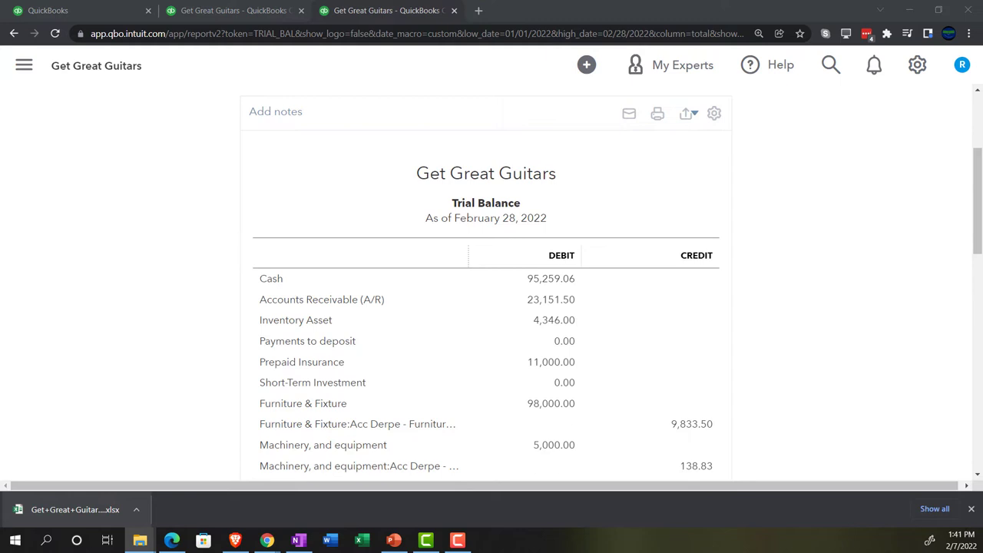
pyautogui.moveTo(982, 231); pyautogui.dragTo(419, 0)
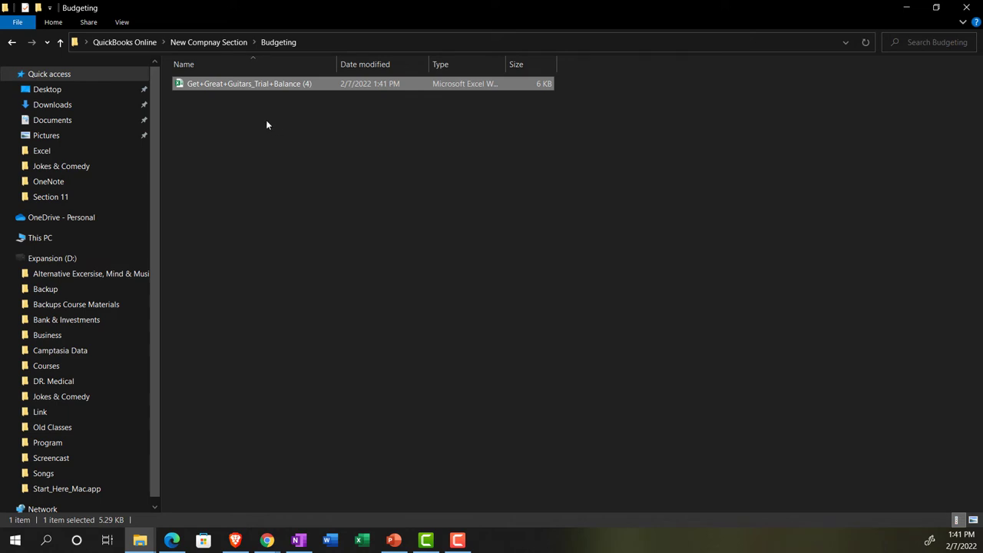
# Display the Budgeting folder's files as extra large icons
pyautogui.rightClick(224, 82)
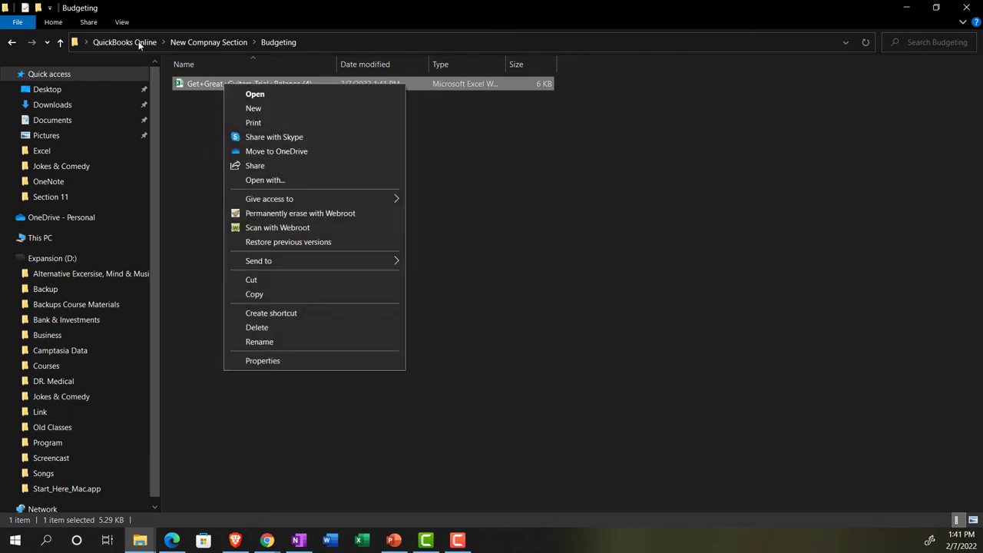
pyautogui.click(121, 23)
pyautogui.click(121, 23)
pyautogui.click(120, 23)
pyautogui.click(121, 23)
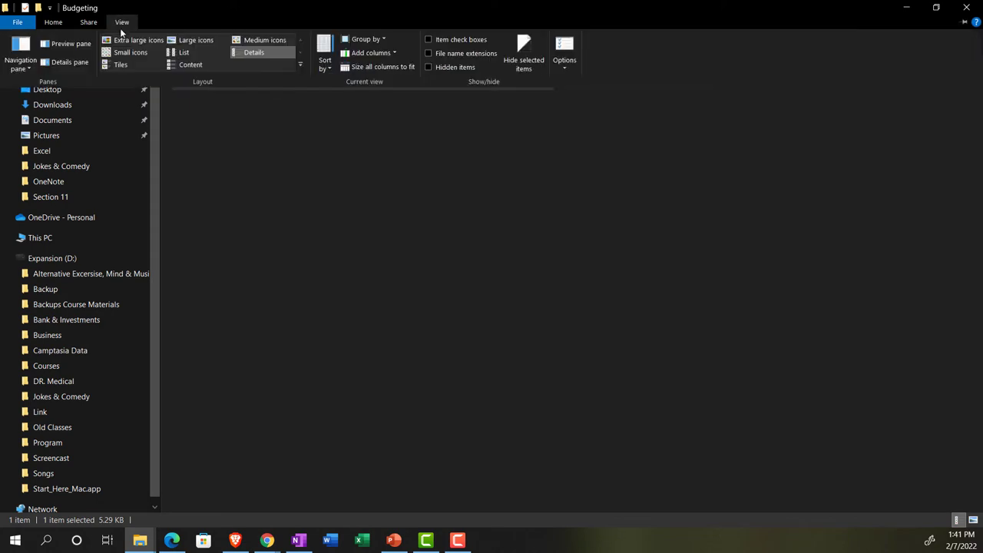
pyautogui.click(125, 40)
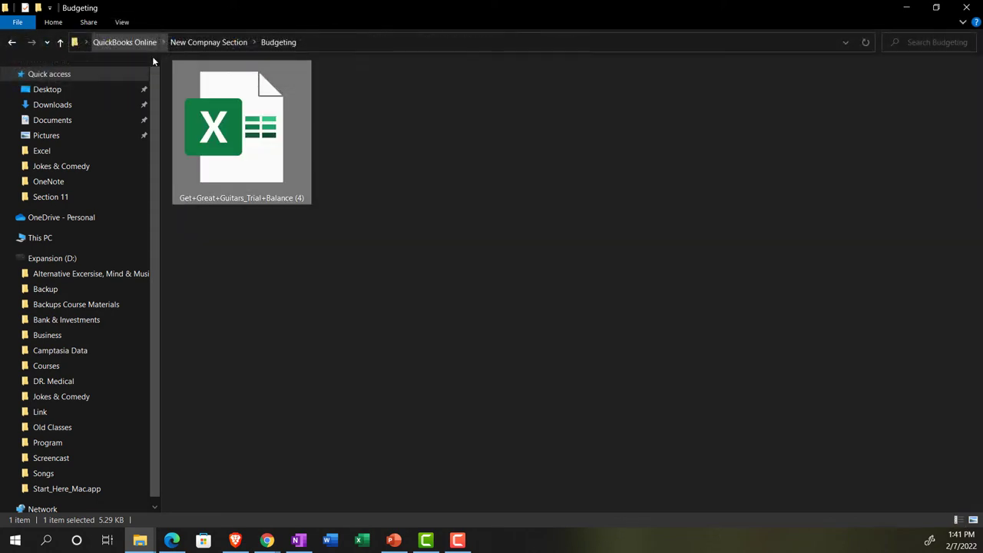
# Rename the exported workbook to 'Budget' and open it in Excel
pyautogui.rightClick(227, 125)
pyautogui.click(306, 383)
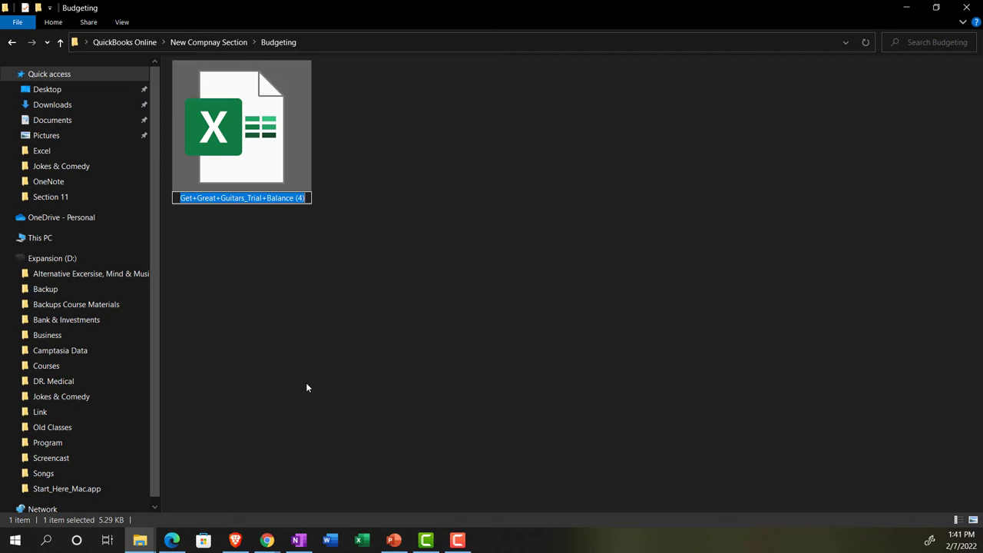
pyautogui.write('Budget')
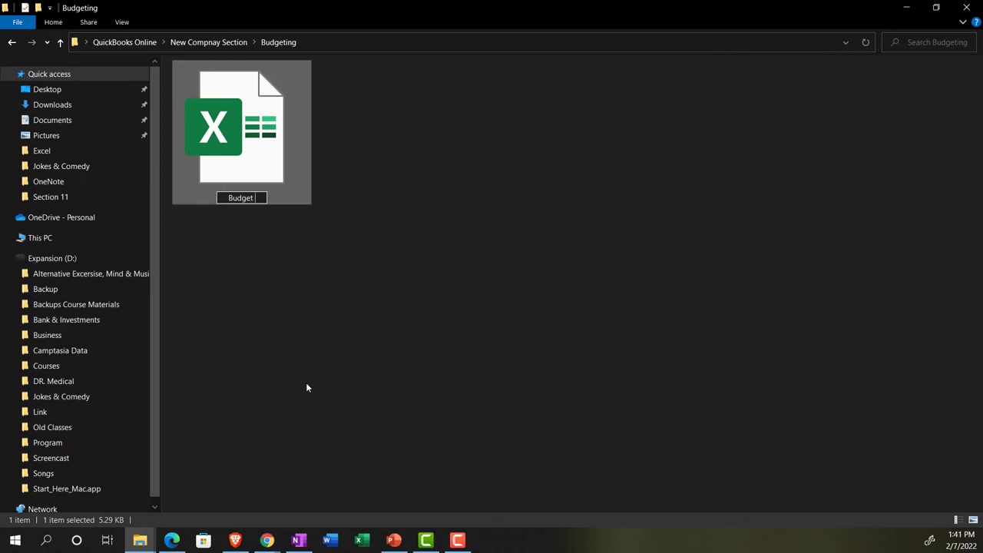
pyautogui.click(306, 387)
pyautogui.click(275, 177)
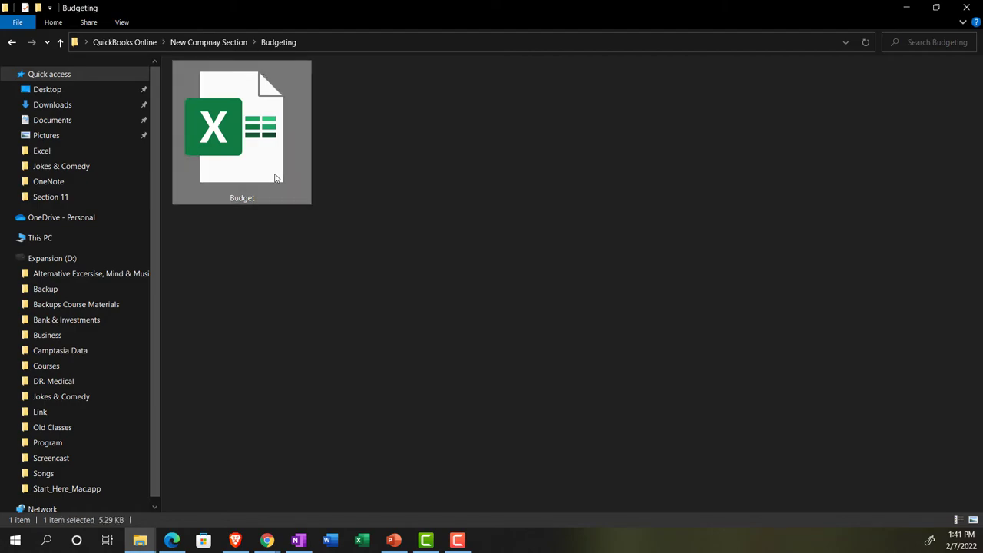
pyautogui.doubleClick(275, 177)
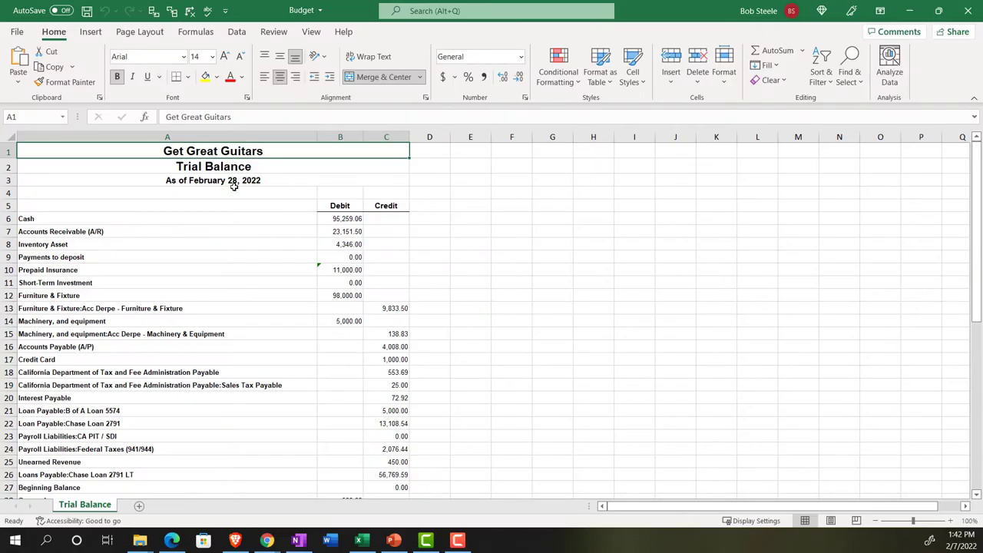
# Zoom the Get Great Guitars trial balance sheet to about 145%
pyautogui.click(166, 351)
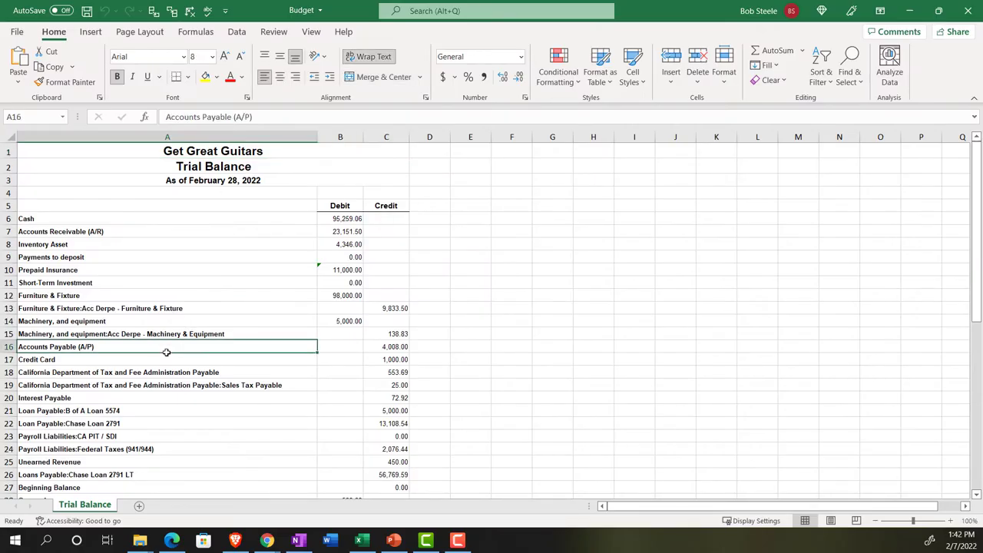
pyautogui.scroll(2, 166, 352)
pyautogui.scroll(1, 166, 352)
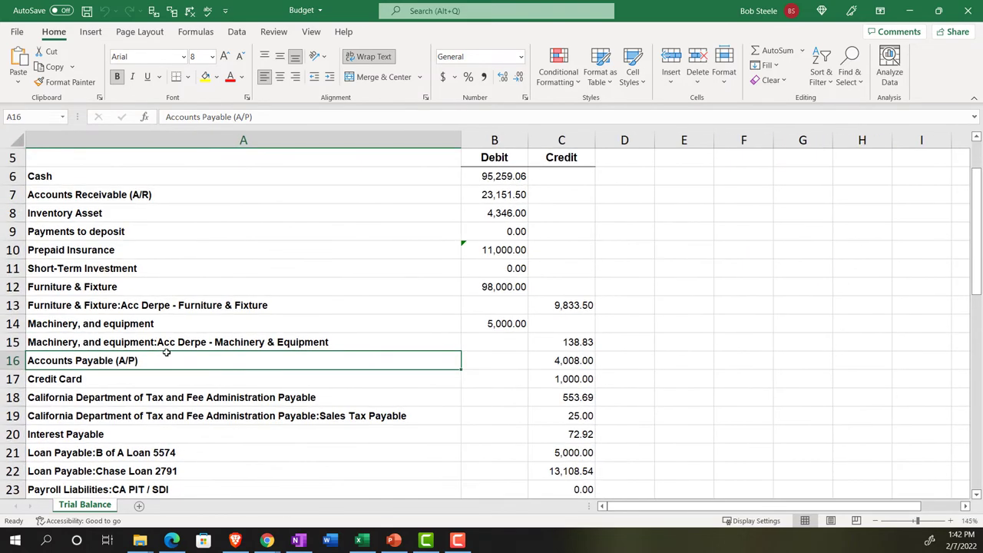
pyautogui.scroll(1, 166, 351)
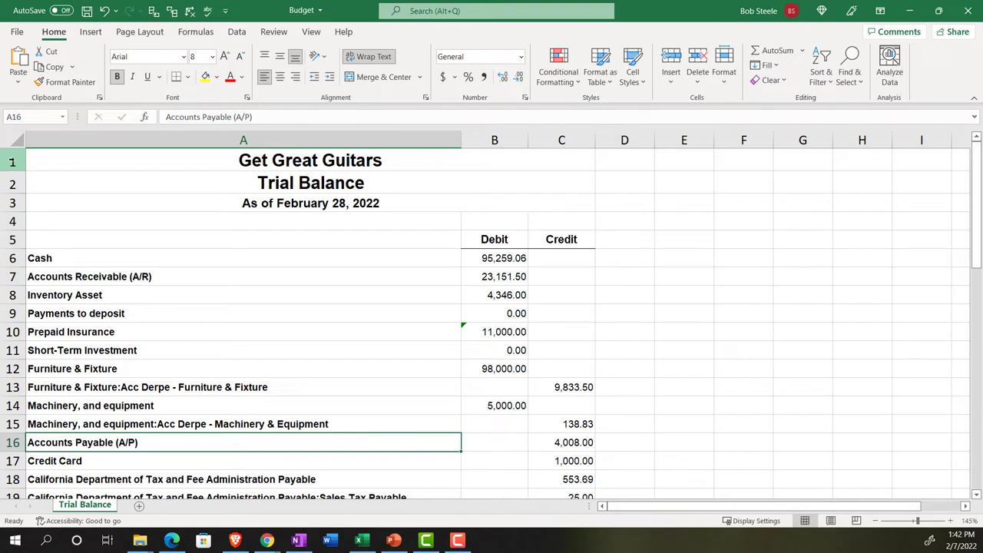
# Delete rows 1–5 with the title, date and Debit/Credit headers so Cash starts in row 1
pyautogui.click(12, 162)
pyautogui.moveTo(13, 162); pyautogui.dragTo(13, 235)
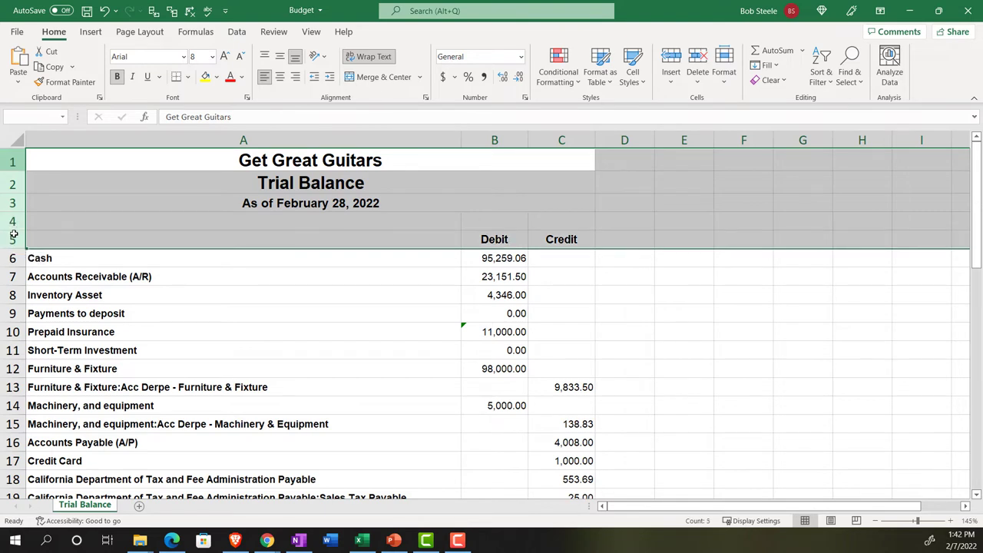
pyautogui.rightClick(184, 216)
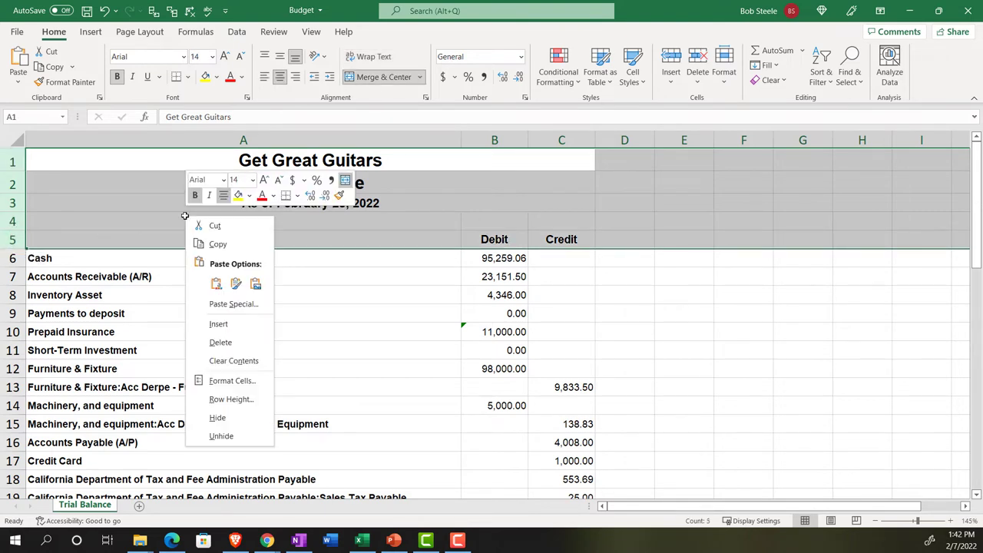
pyautogui.click(220, 342)
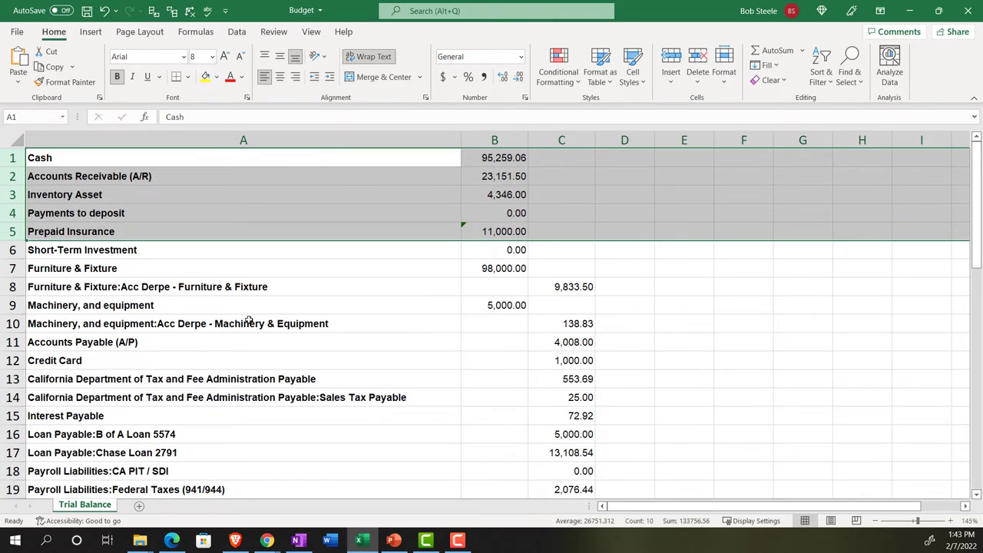
pyautogui.click(248, 322)
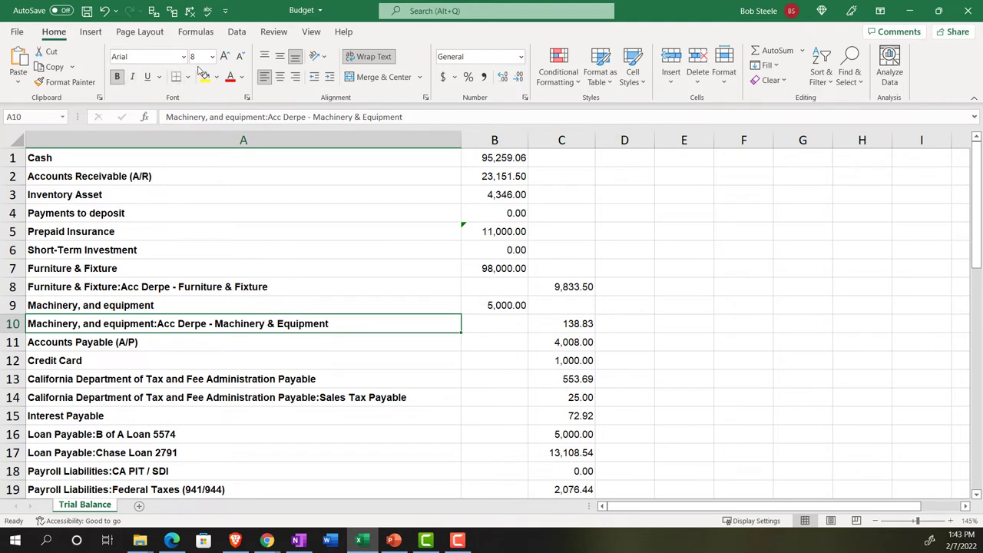
pyautogui.click(715, 249)
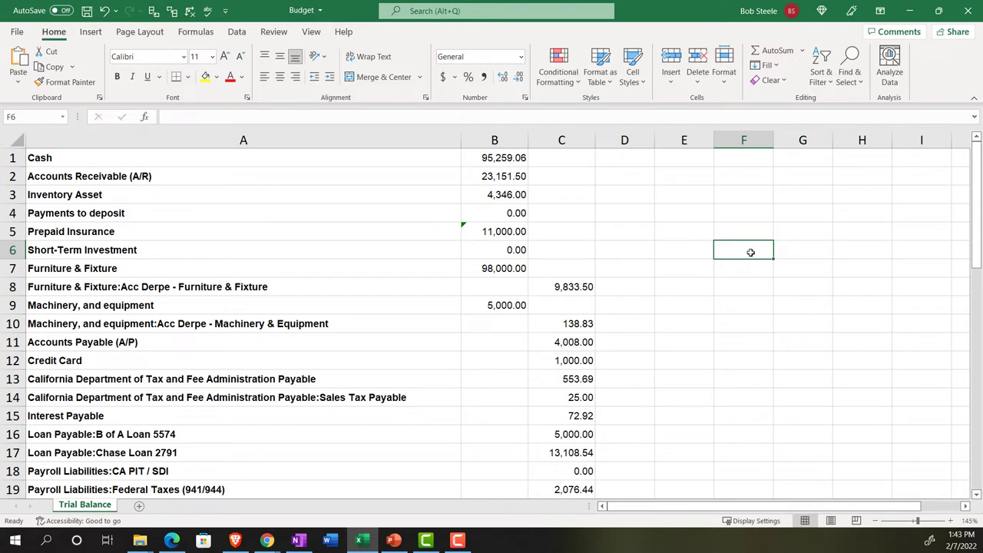
# Paint blank cell F6's plain formatting across the entire sheet
pyautogui.click(72, 85)
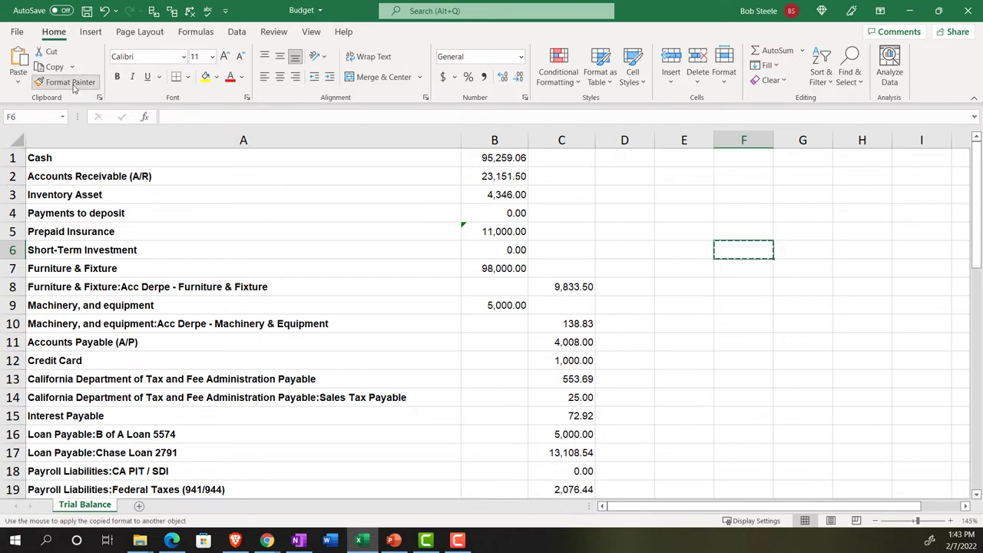
pyautogui.click(16, 137)
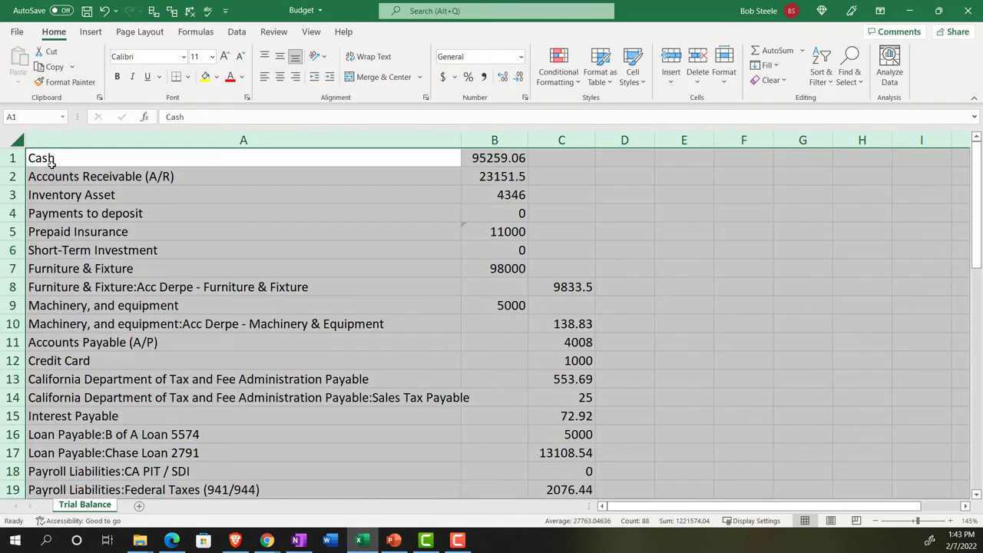
pyautogui.rightClick(185, 263)
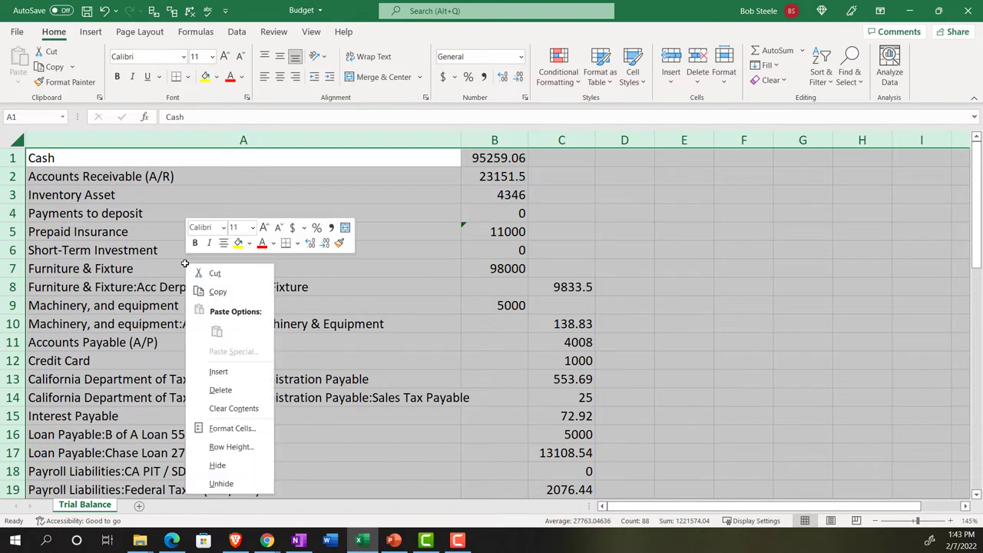
pyautogui.click(225, 427)
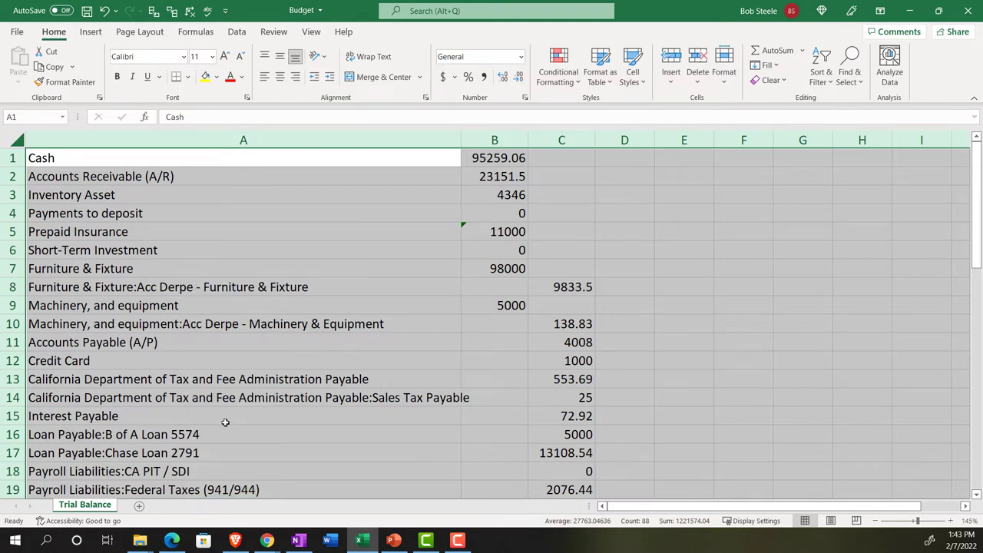
pyautogui.moveTo(246, 226); pyautogui.dragTo(337, 171)
# Format amounts as Currency, no symbol, 0 decimals, red parenthesised negatives, and bold the sheet
pyautogui.click(253, 234)
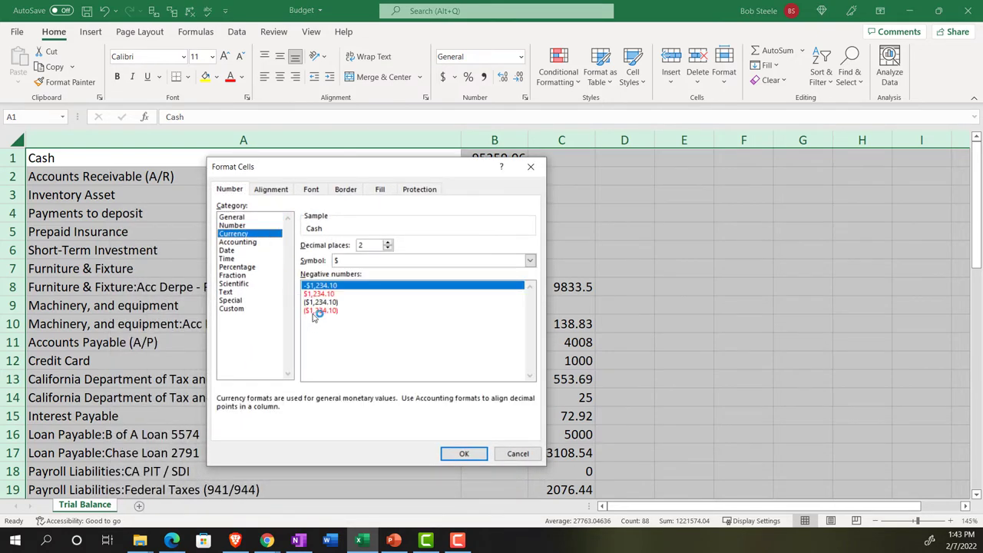
pyautogui.click(314, 311)
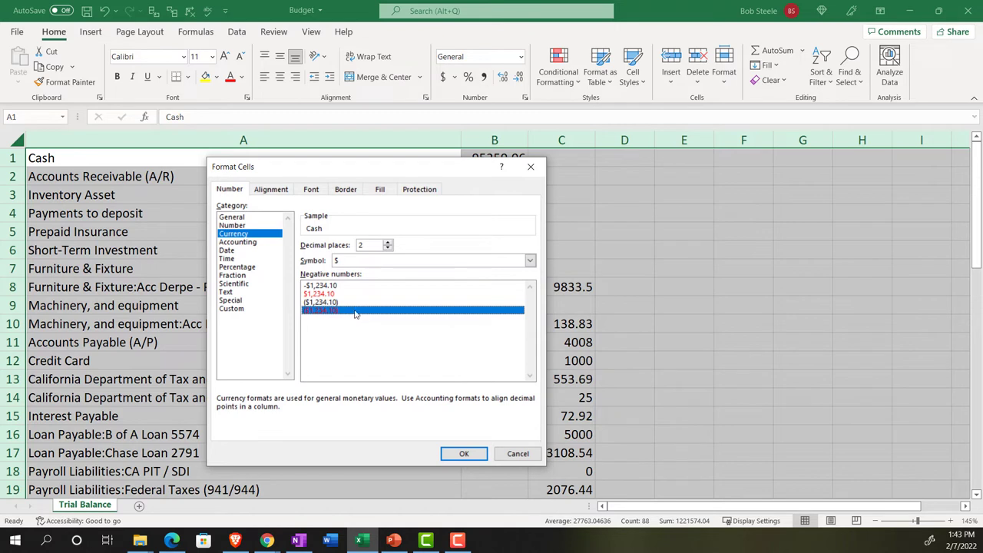
pyautogui.click(385, 262)
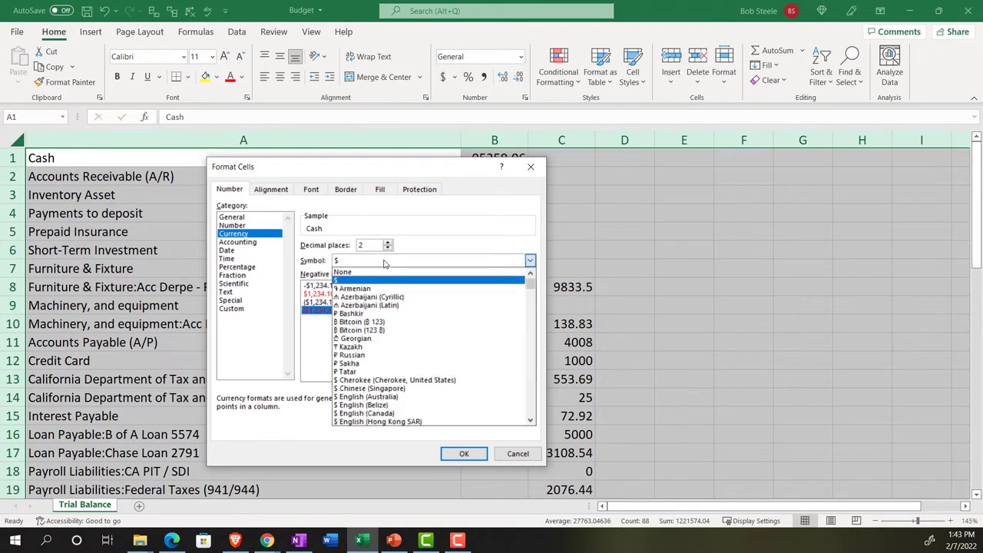
pyautogui.click(361, 274)
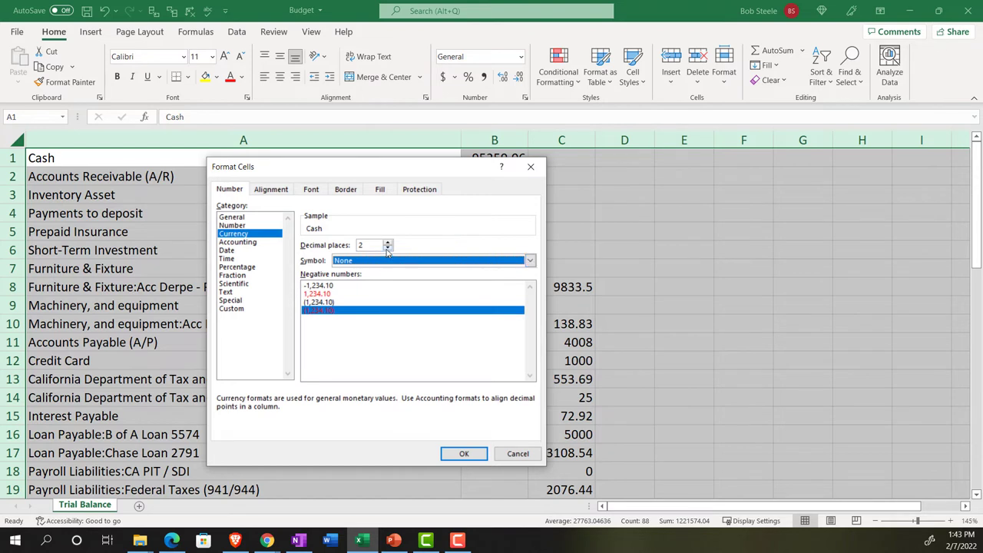
pyautogui.click(388, 248)
pyautogui.click(387, 248)
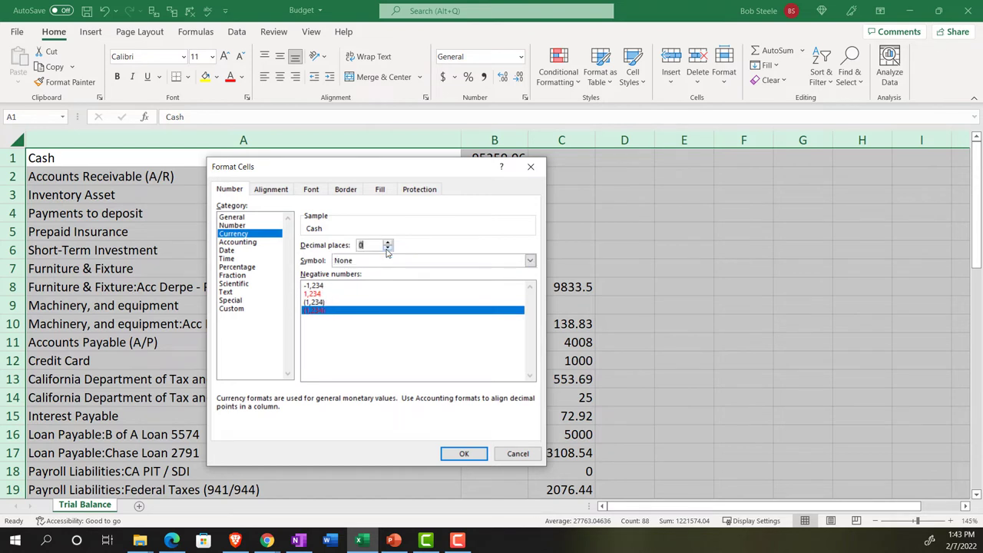
pyautogui.click(461, 454)
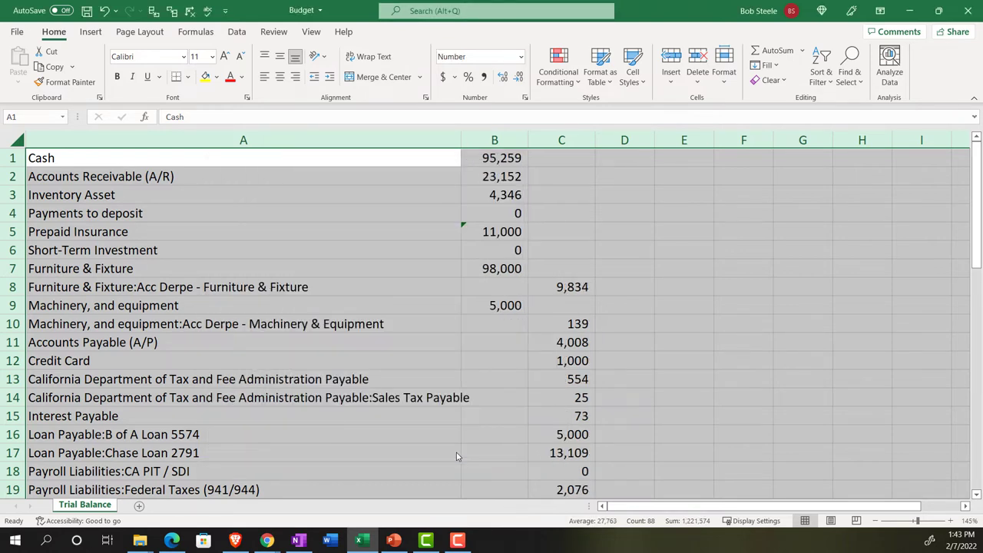
pyautogui.click(117, 76)
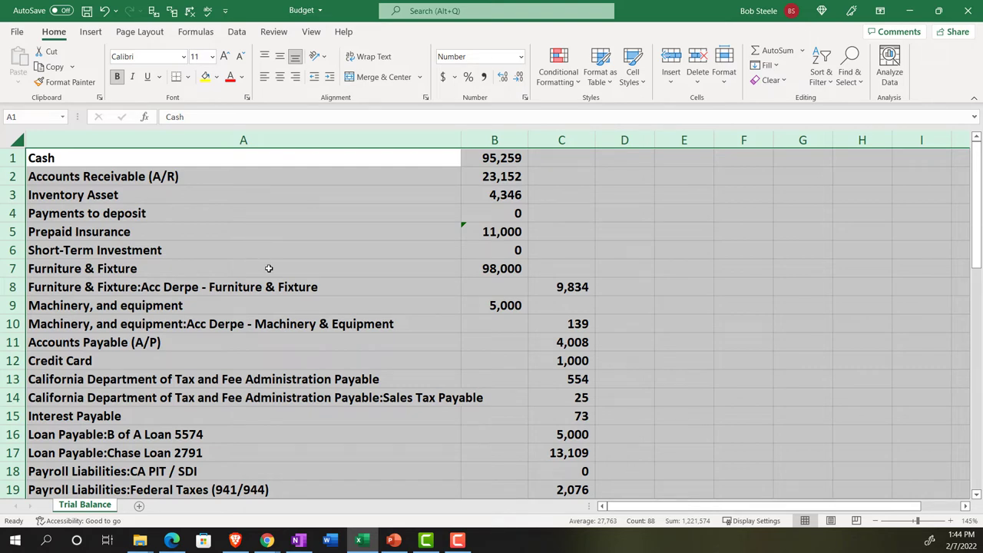
# Delete rows 1–25 holding the balance-sheet accounts through Owners Equity
pyautogui.click(272, 268)
pyautogui.scroll(-3, 261, 309)
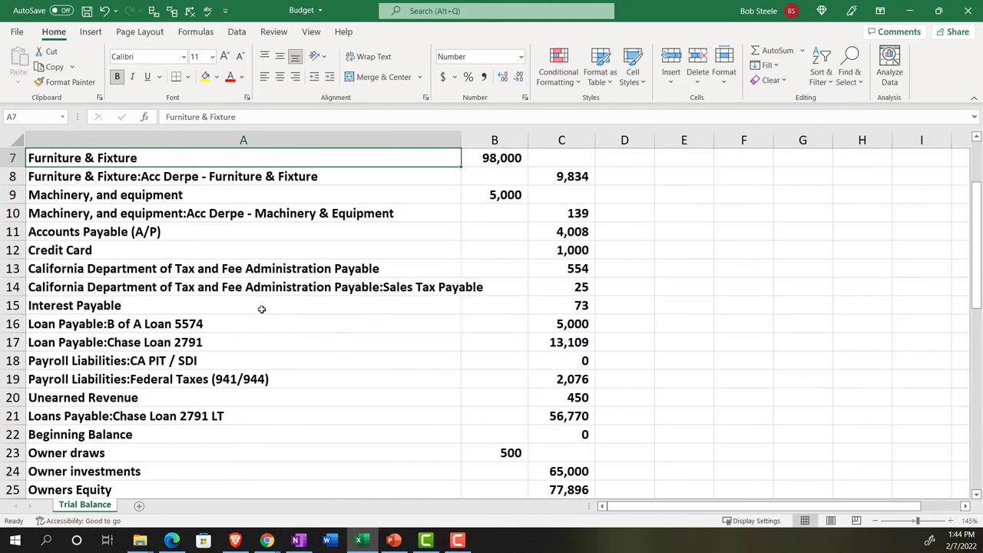
pyautogui.scroll(3, 261, 309)
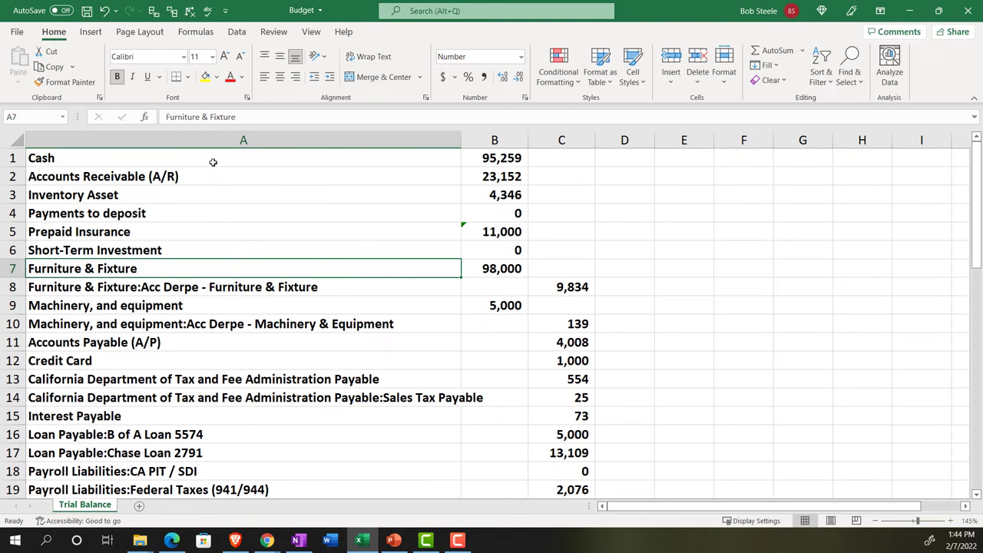
pyautogui.scroll(-5, 211, 217)
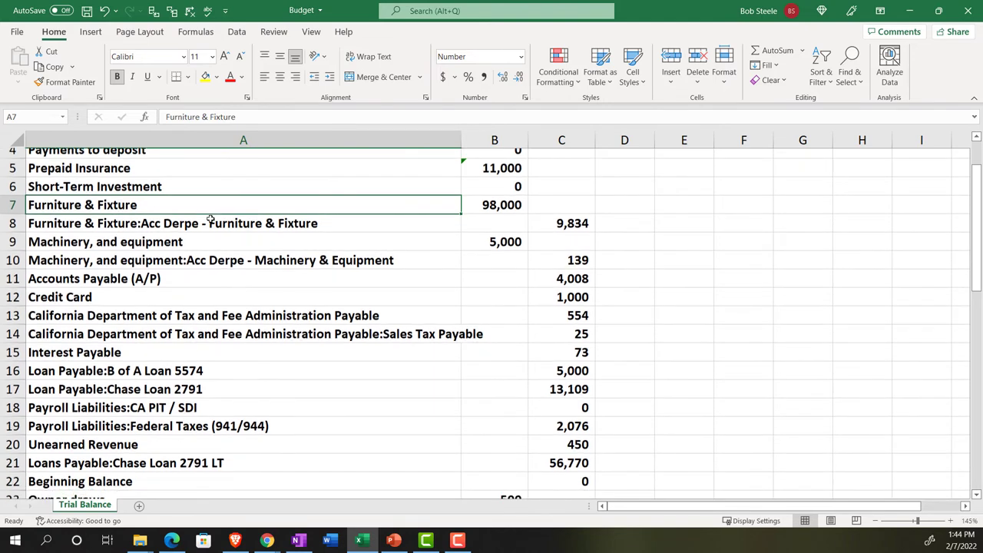
pyautogui.scroll(-2, 211, 218)
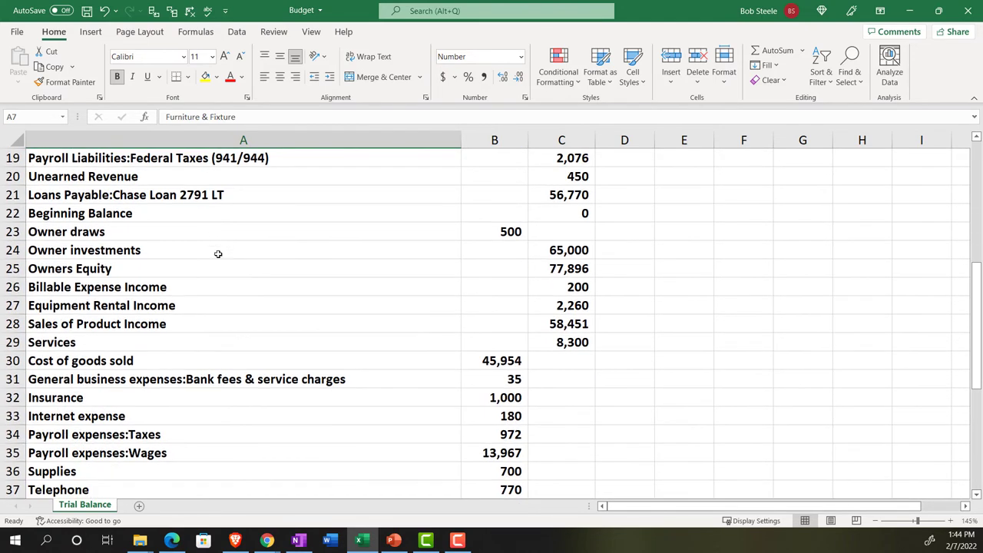
pyautogui.click(120, 268)
pyautogui.click(95, 285)
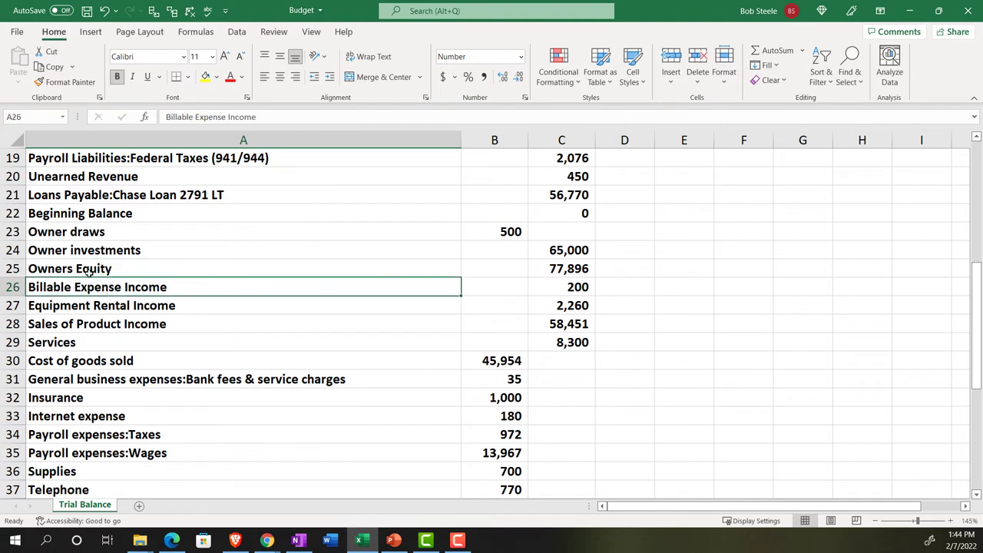
pyautogui.press('Up')
pyautogui.press('Down')
pyautogui.click(19, 268)
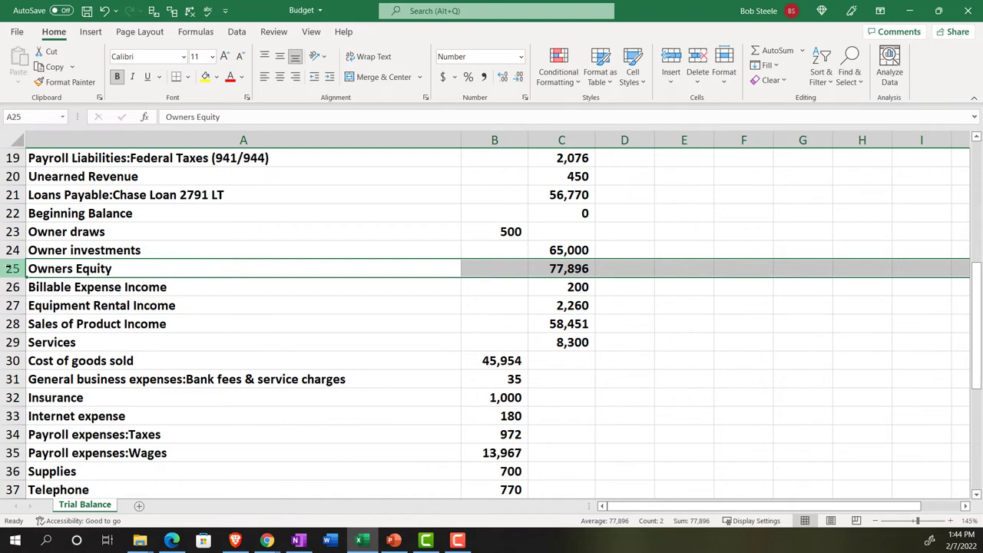
pyautogui.moveTo(13, 268); pyautogui.dragTo(12, 113)
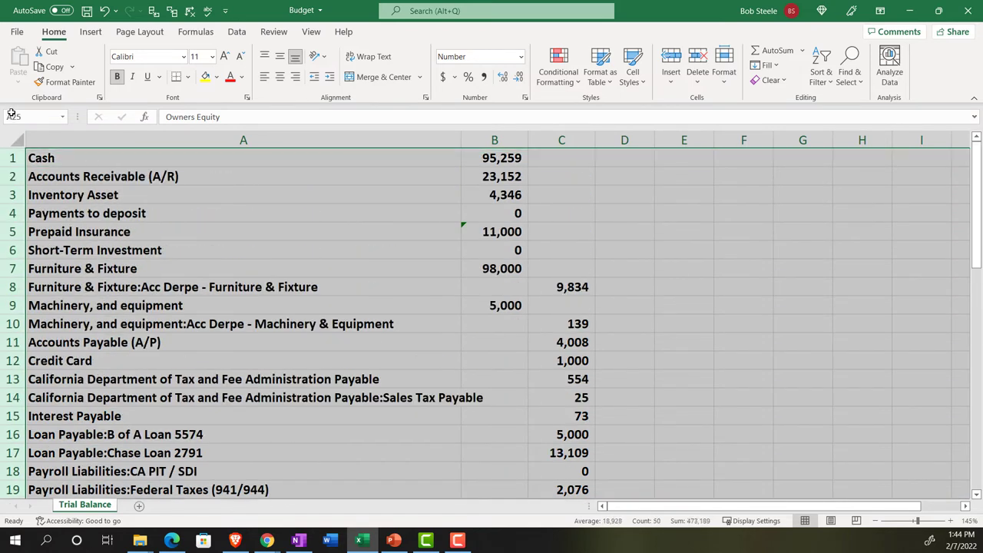
pyautogui.rightClick(171, 256)
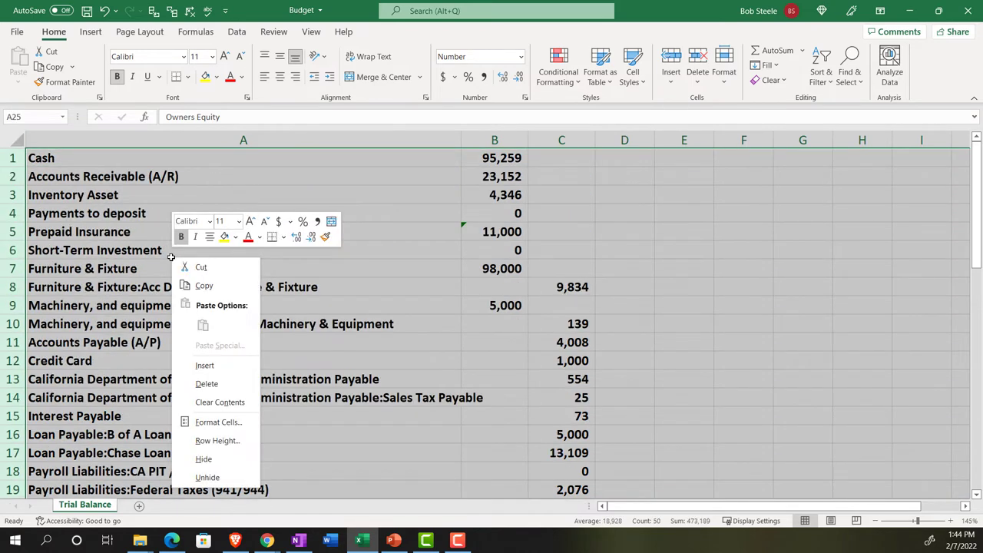
pyautogui.click(206, 383)
pyautogui.click(315, 382)
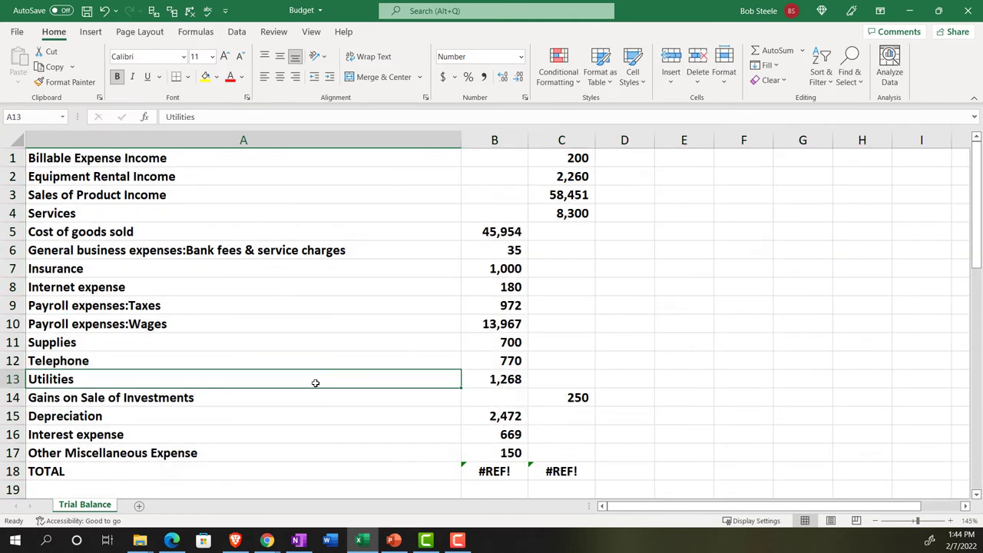
# Delete the TOTAL row 18
pyautogui.click(124, 472)
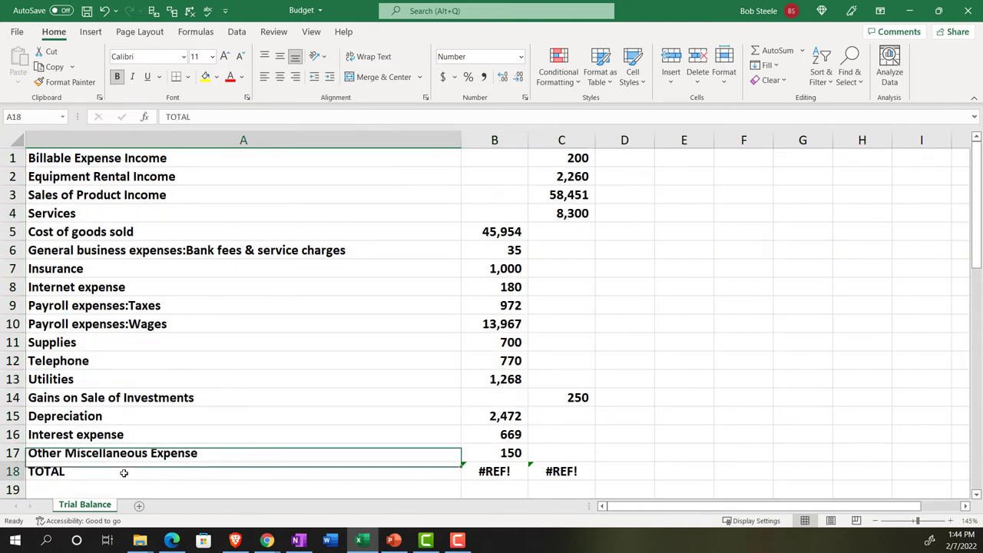
pyautogui.click(14, 471)
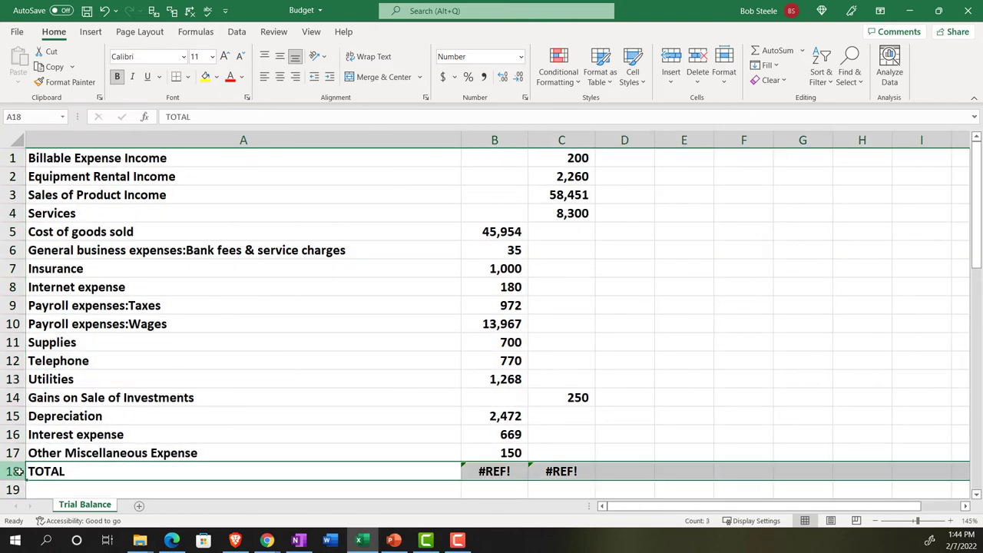
pyautogui.rightClick(139, 471)
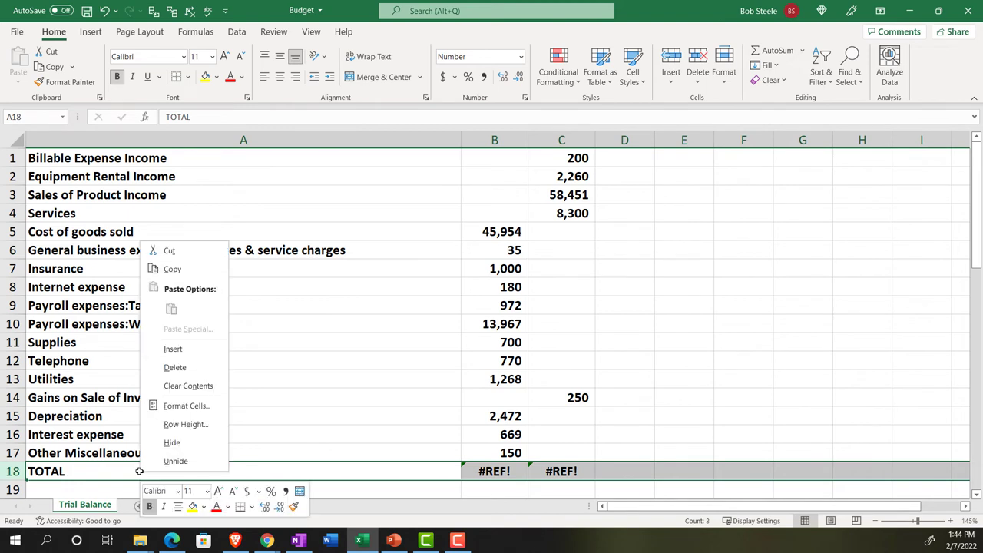
pyautogui.click(186, 375)
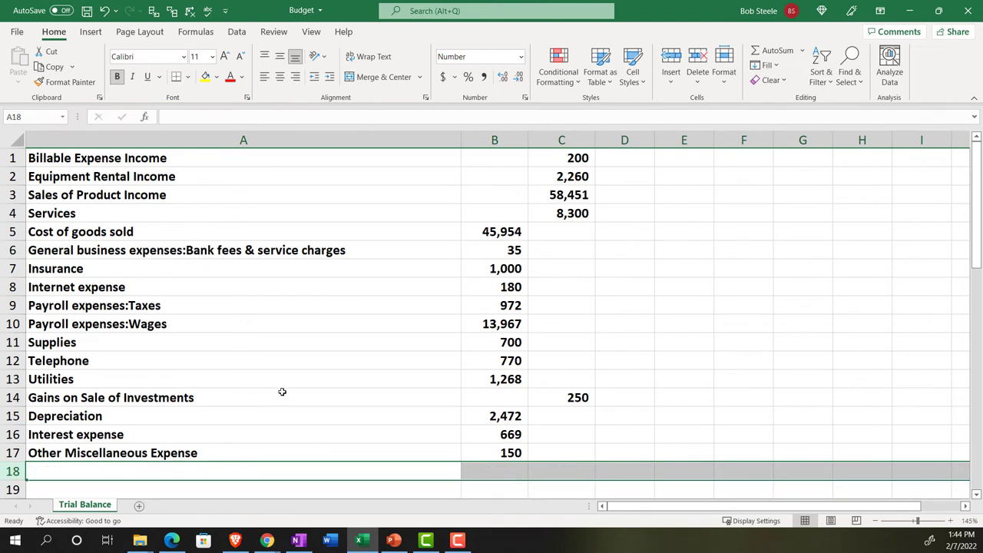
pyautogui.click(299, 397)
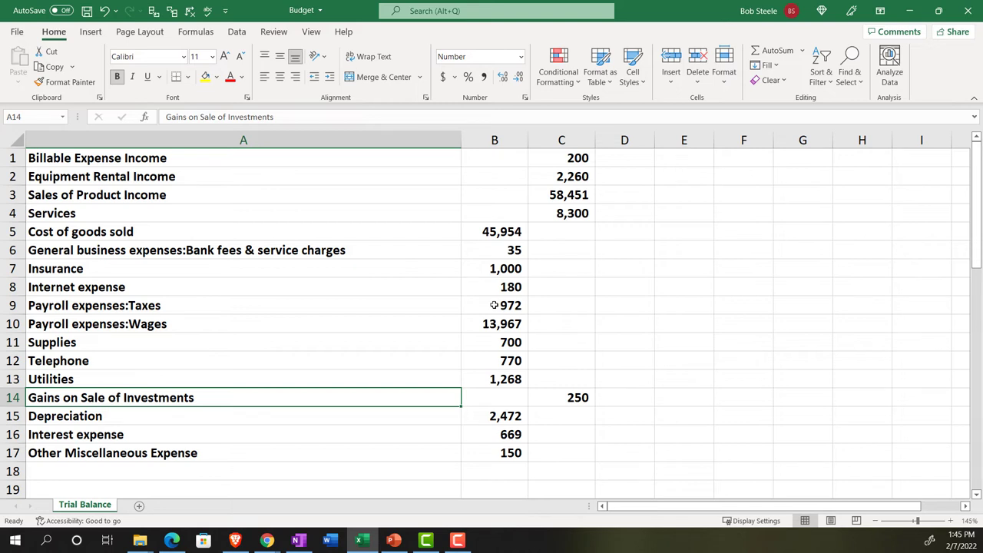
pyautogui.doubleClick(483, 231)
pyautogui.press('Left')
pyautogui.press('Left')
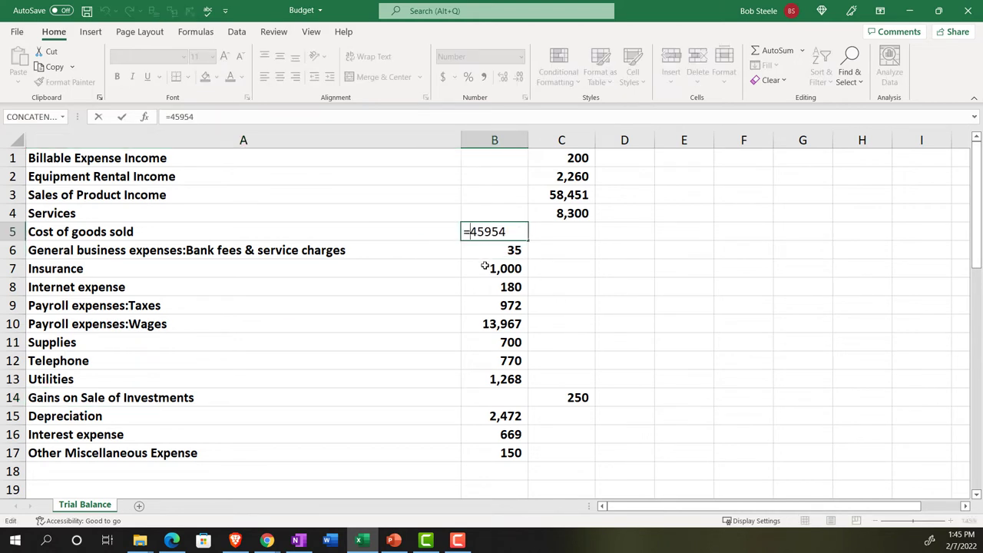
pyautogui.write('-')
pyautogui.press('Return')
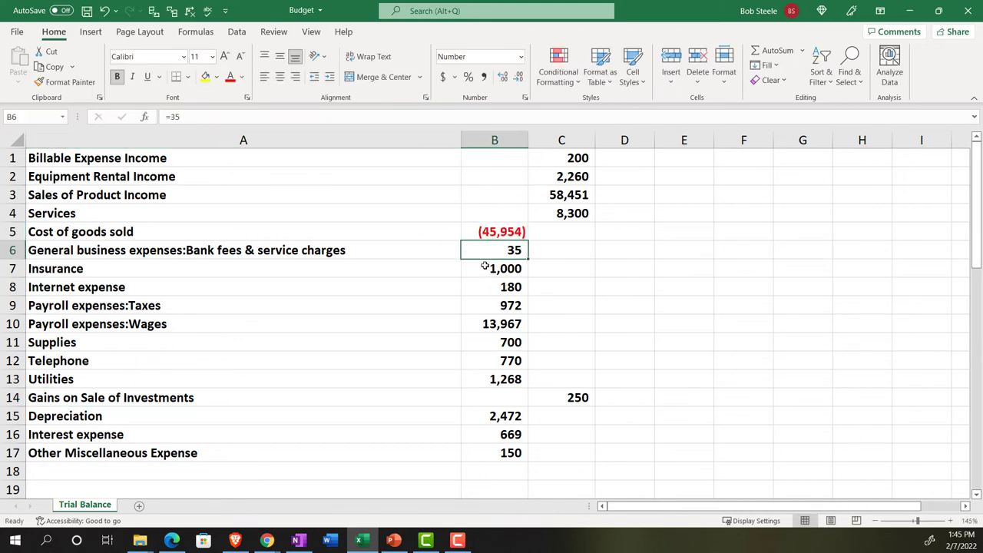
pyautogui.click(105, 11)
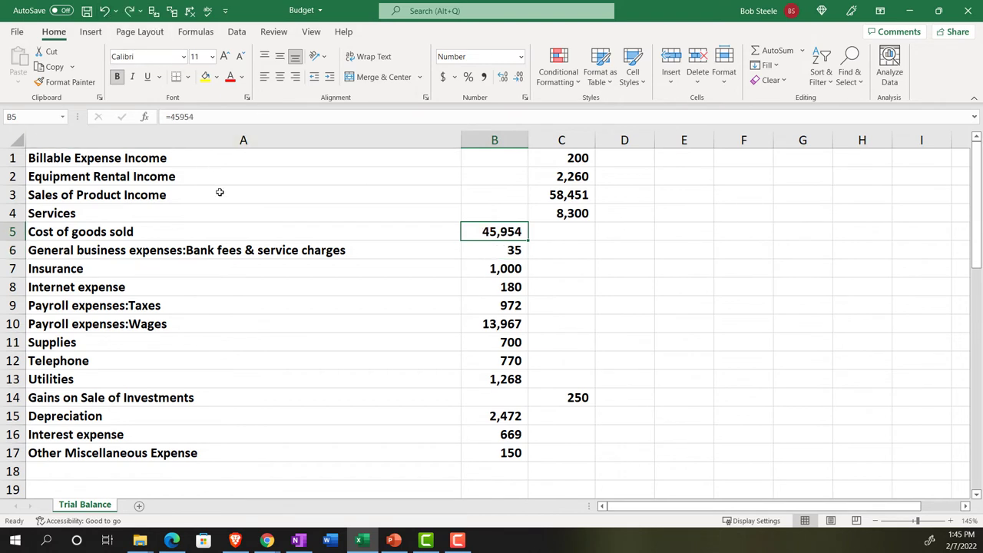
pyautogui.click(494, 140)
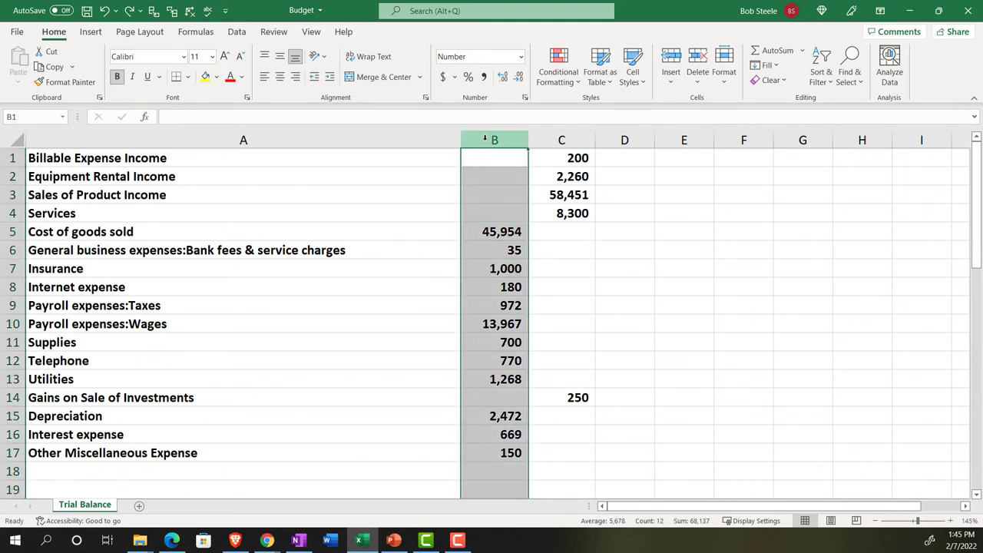
# Paste Special column B's amounts into E1 with Subtract, producing negative values
pyautogui.hotkey('ctrl', 'c')
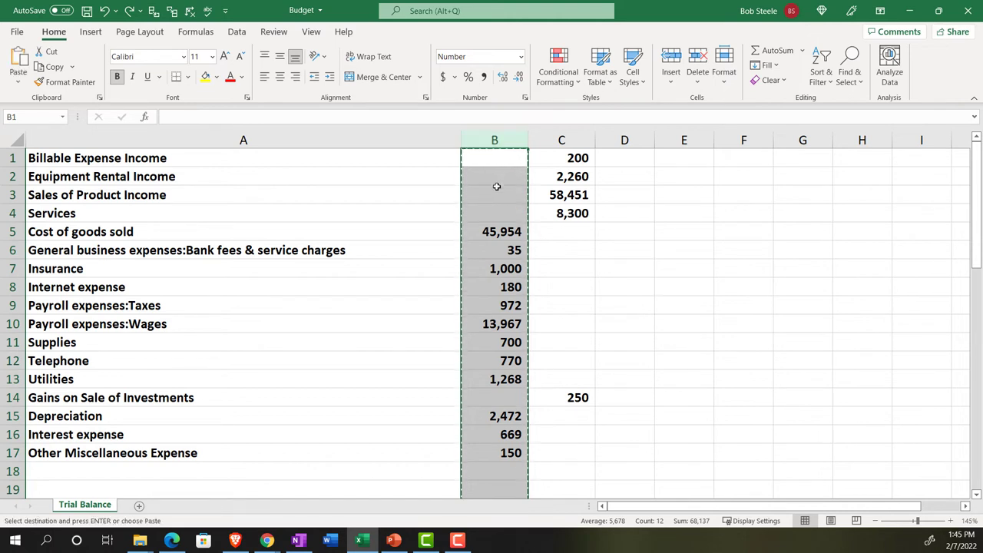
pyautogui.click(682, 156)
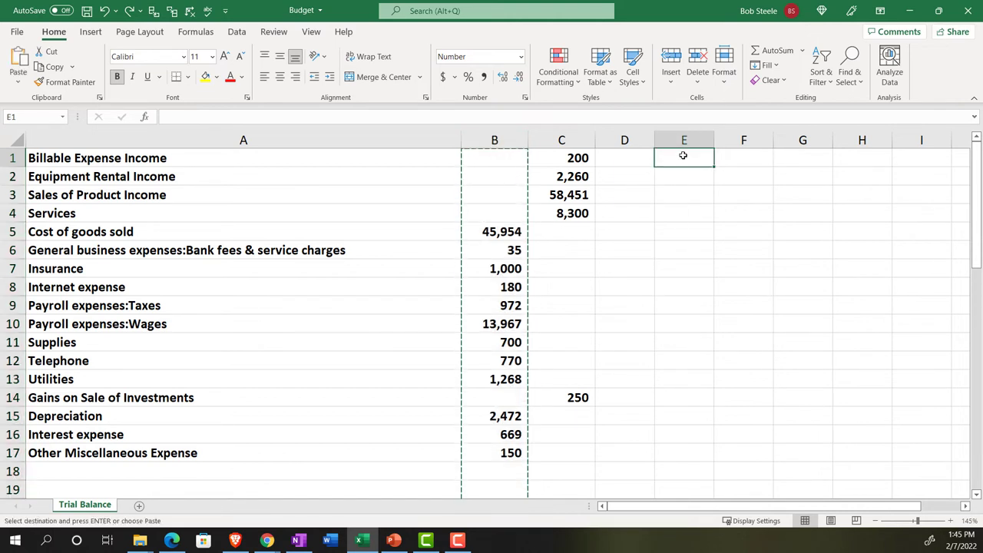
pyautogui.rightClick(683, 156)
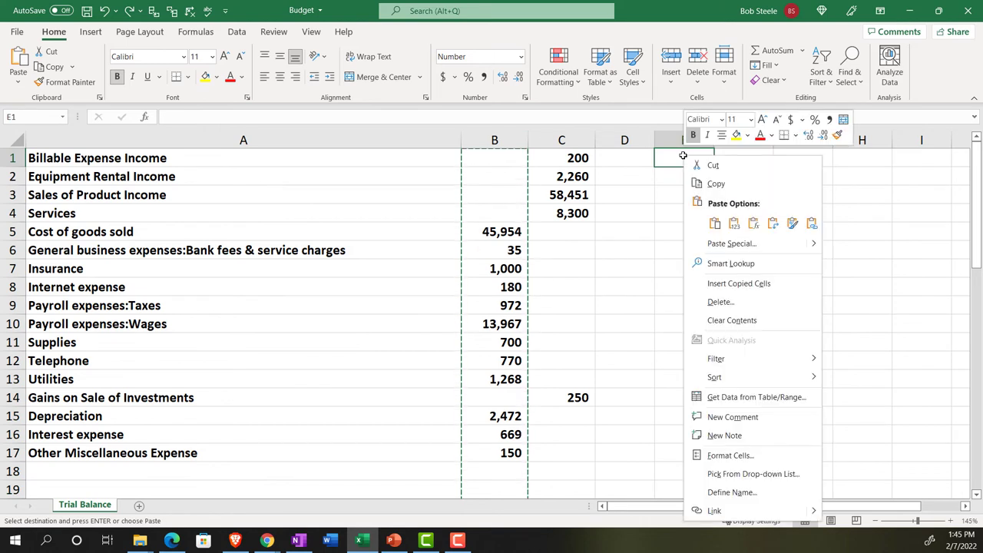
pyautogui.click(713, 246)
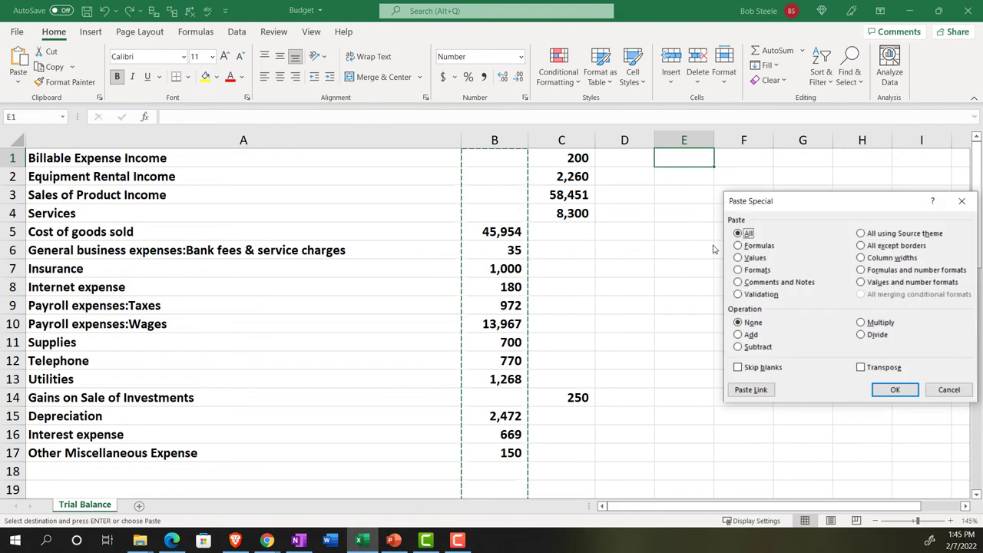
pyautogui.moveTo(781, 205); pyautogui.dragTo(738, 215)
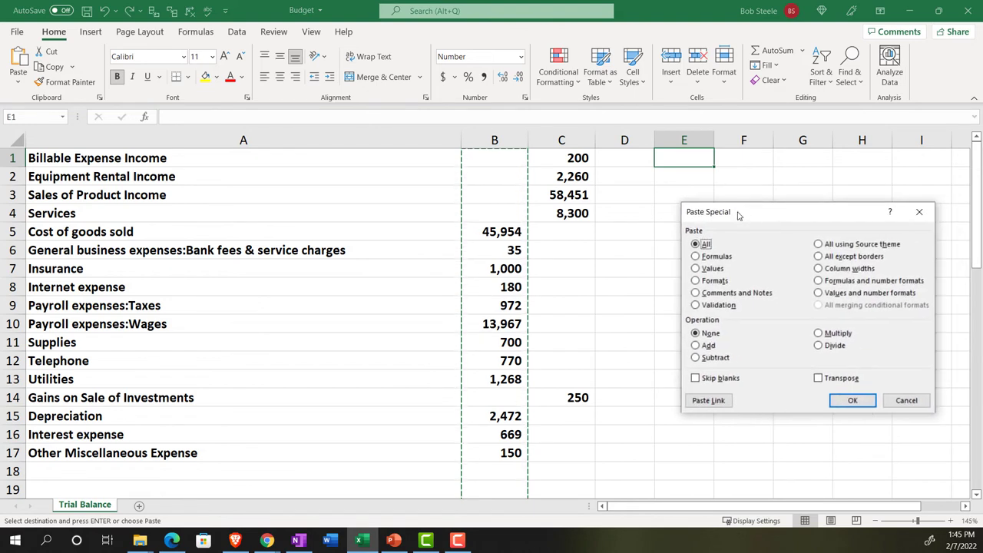
pyautogui.click(697, 358)
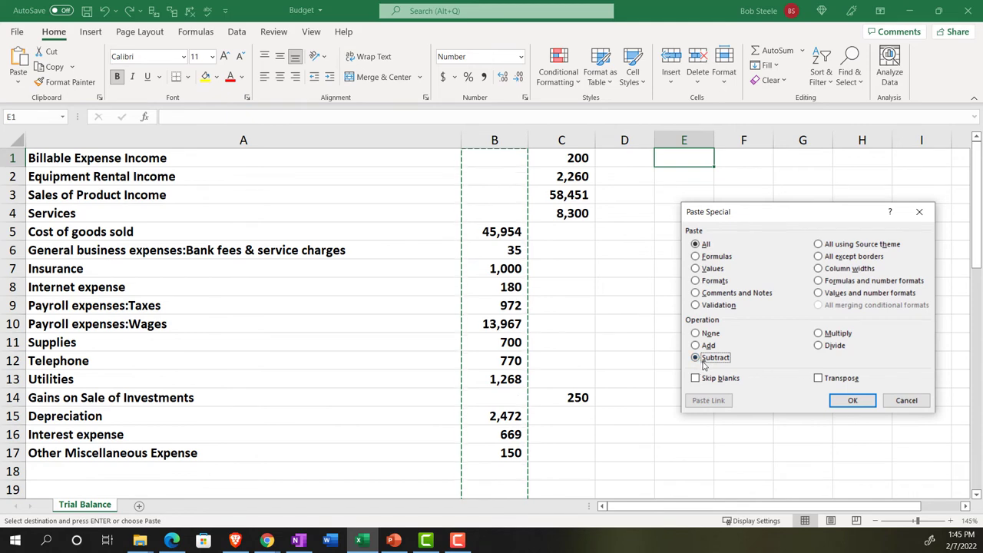
pyautogui.click(851, 400)
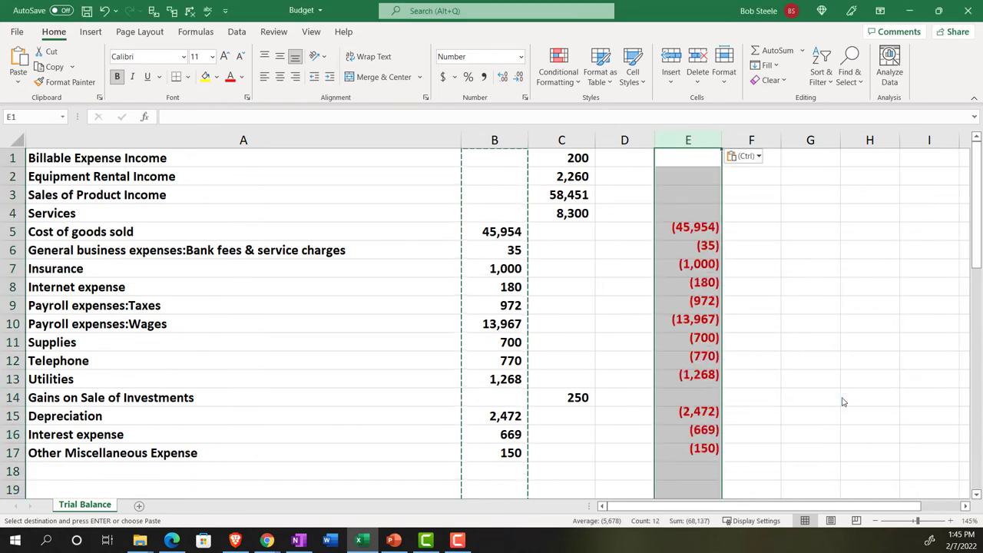
pyautogui.scroll(-2, 841, 401)
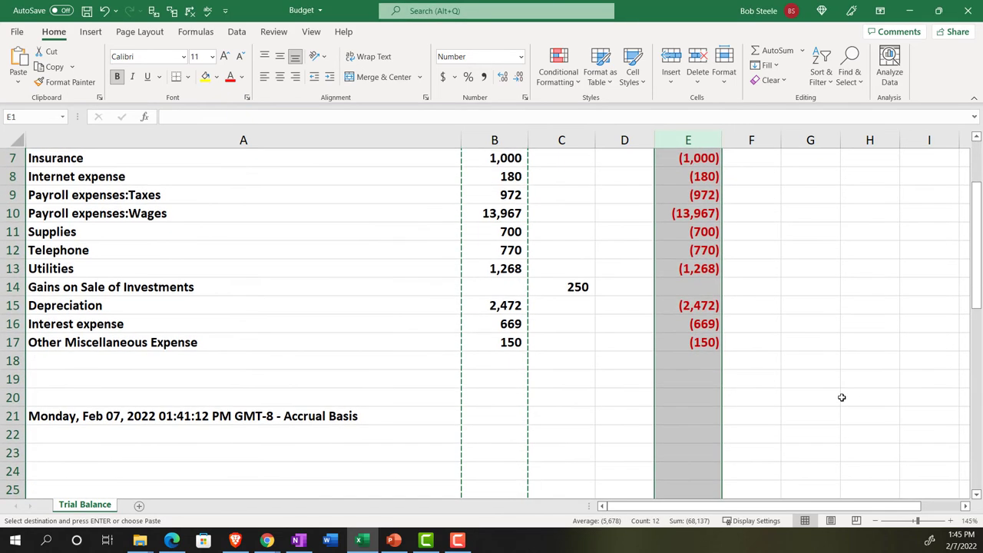
pyautogui.scroll(2, 841, 398)
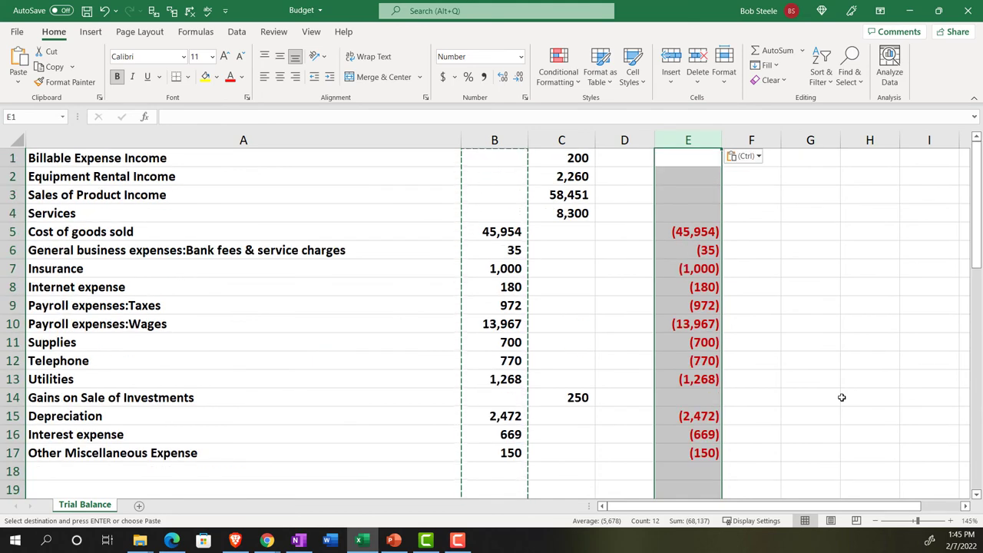
# Copy the negative amounts from column E over column B starting at B1
pyautogui.hotkey('ctrl', 'c')
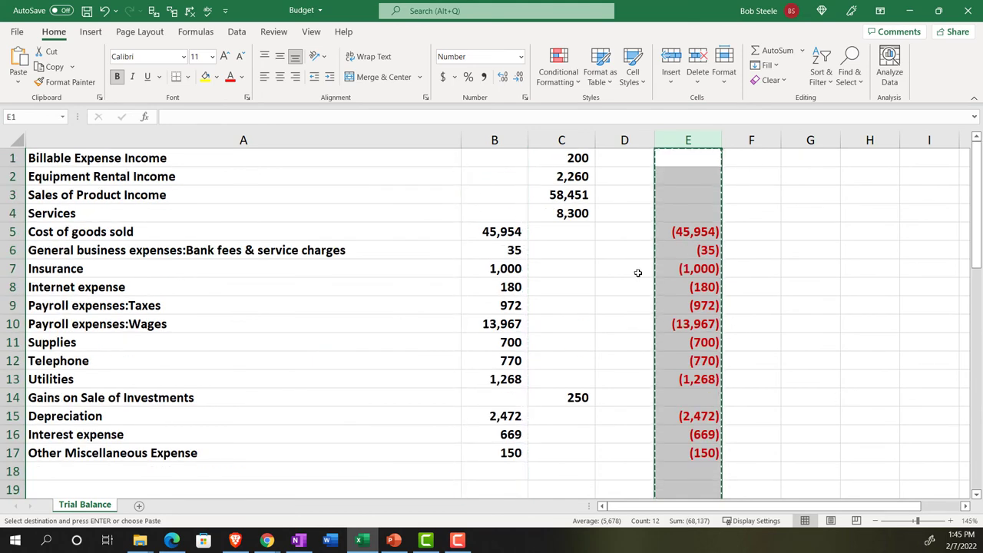
pyautogui.click(492, 159)
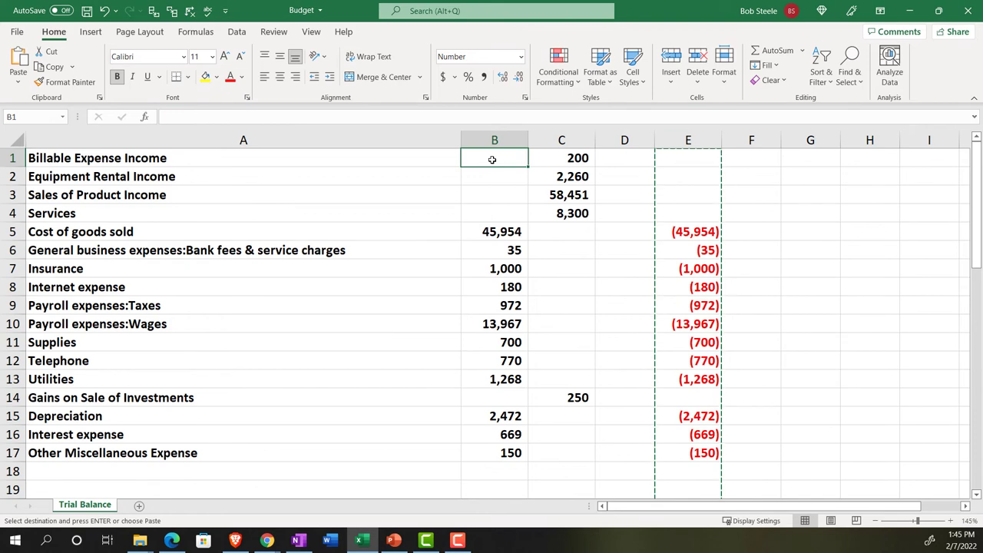
pyautogui.hotkey('ctrl', 'v')
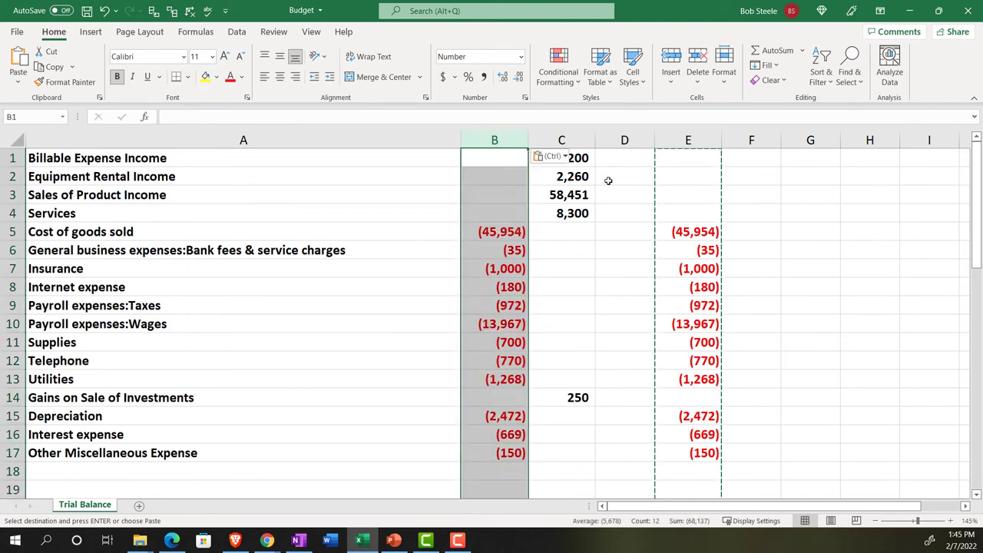
pyautogui.click(680, 162)
pyautogui.hotkey('ctrl', 'v')
pyautogui.rightClick(687, 188)
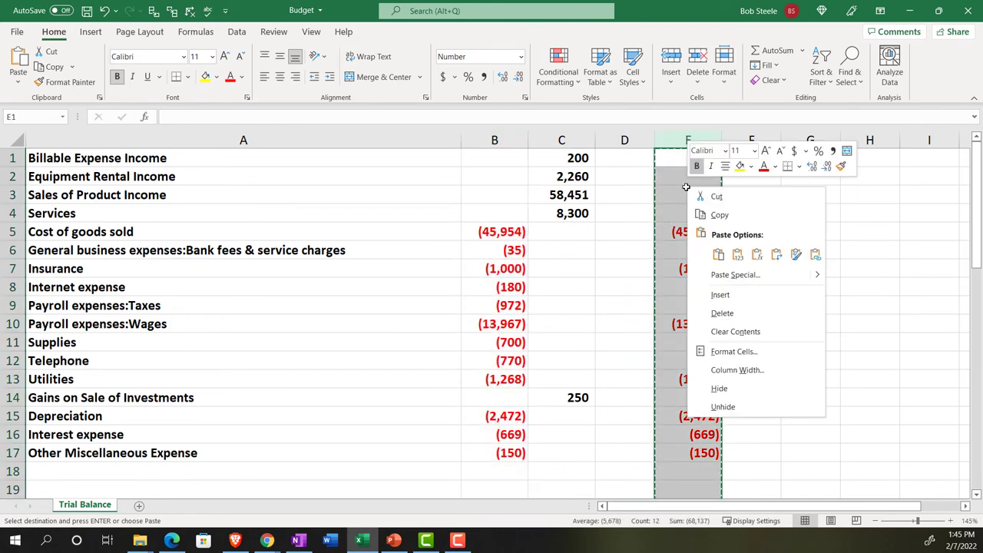
# Delete helper column E and move the four income amounts from C1:C4 into B1:B4
pyautogui.click(713, 314)
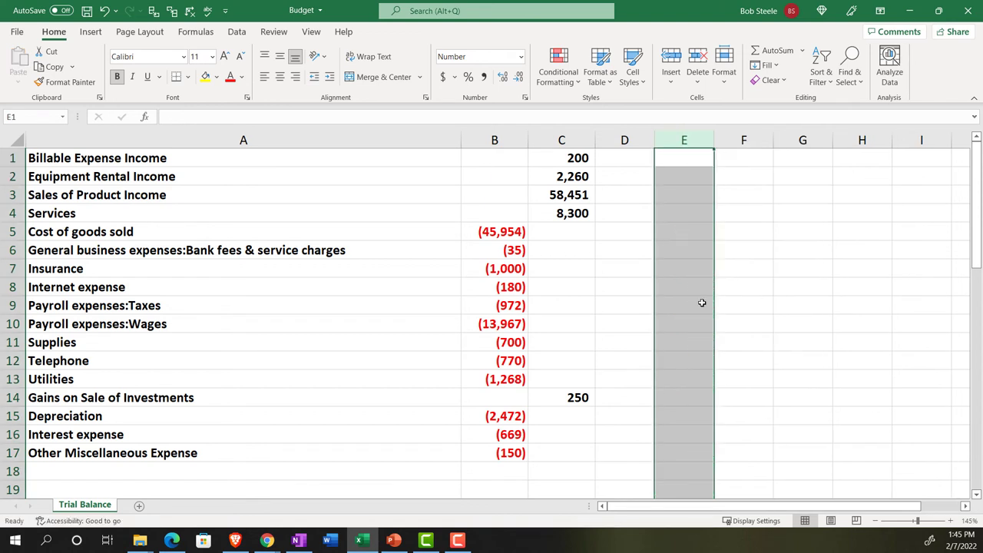
pyautogui.moveTo(556, 158); pyautogui.dragTo(561, 195)
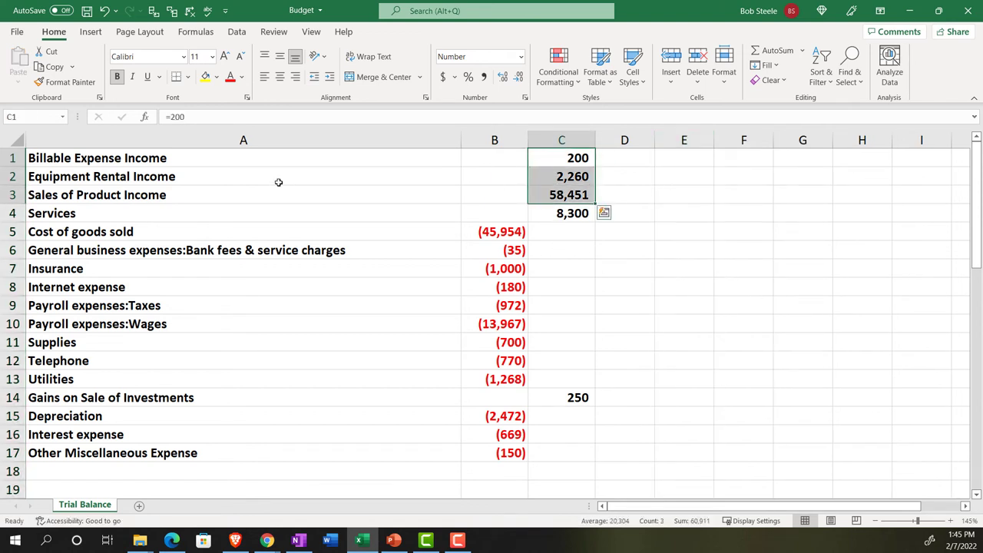
pyautogui.moveTo(558, 161); pyautogui.dragTo(561, 214)
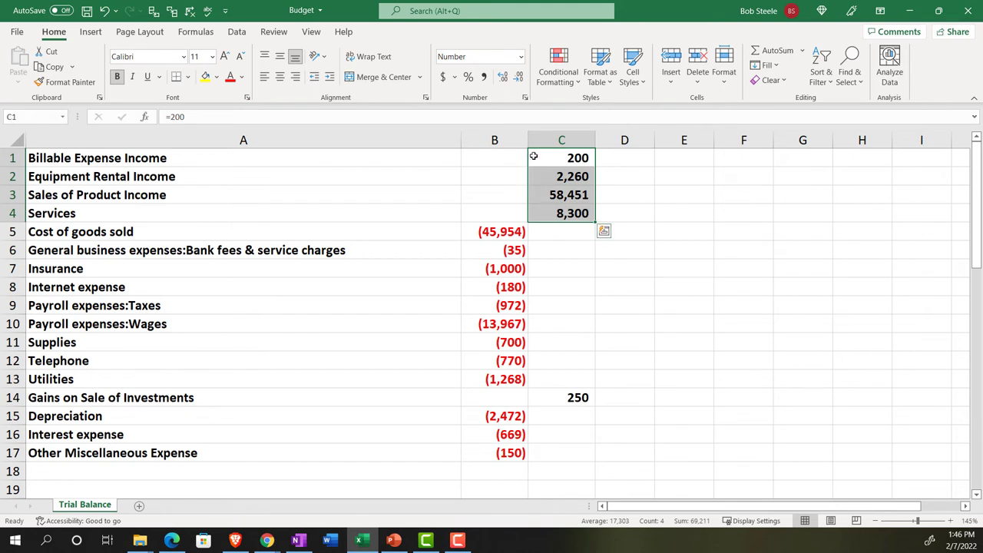
pyautogui.moveTo(530, 156); pyautogui.dragTo(522, 159)
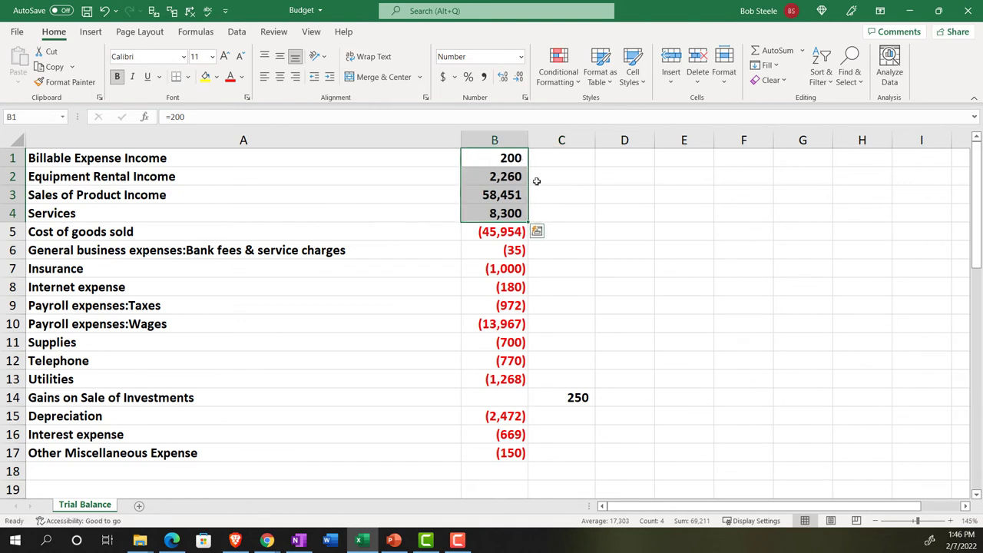
# Move the Gains on Sale of Investments 250 from C14 into B14
pyautogui.click(584, 397)
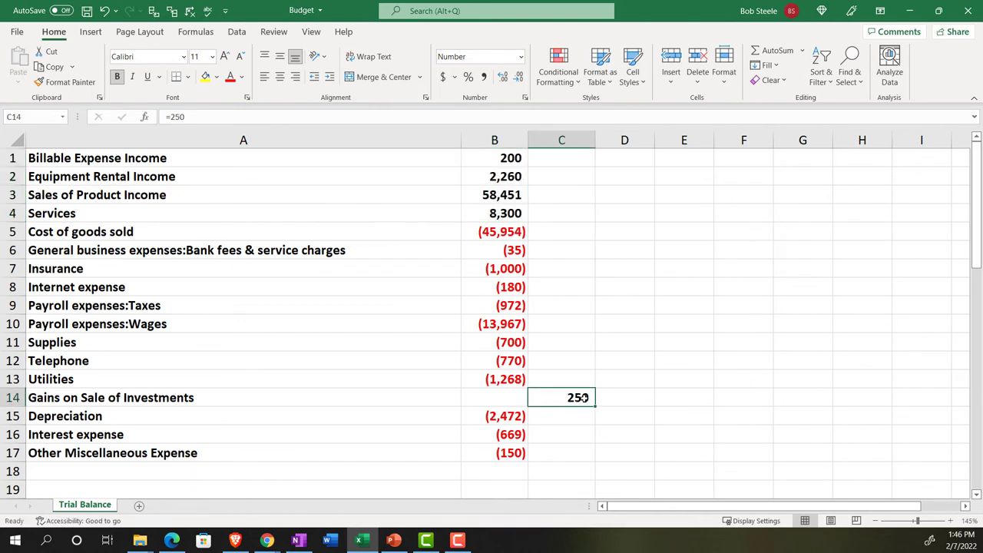
pyautogui.rightClick(570, 398)
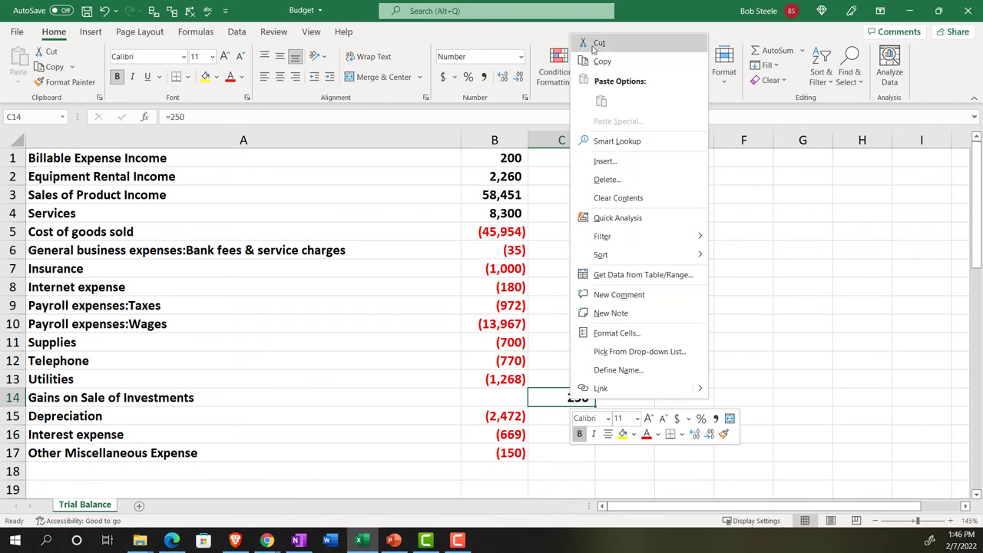
pyautogui.click(546, 404)
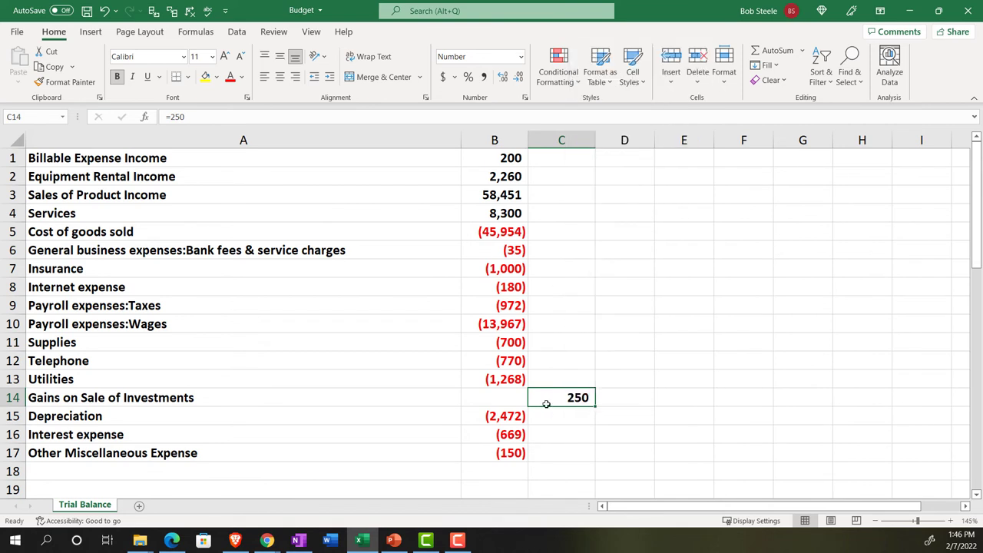
pyautogui.moveTo(546, 404); pyautogui.dragTo(511, 397)
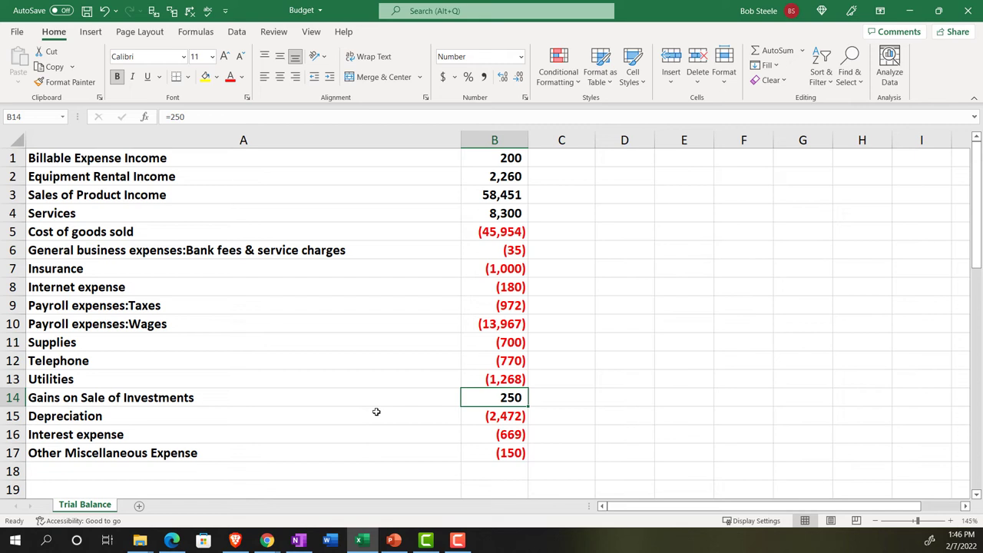
# Enter the label 'Net Income' in A18 below the last expense
pyautogui.click(165, 469)
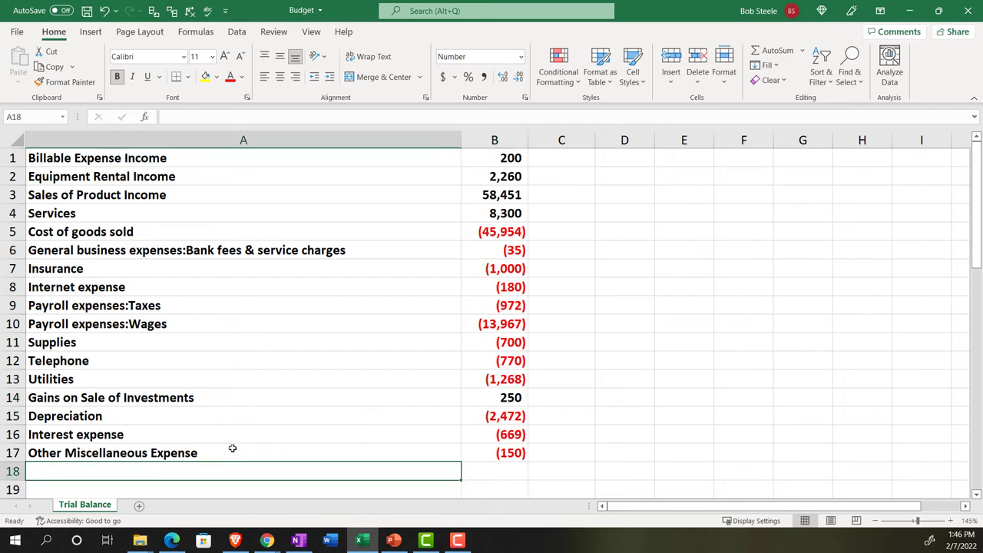
pyautogui.write('Net Income')
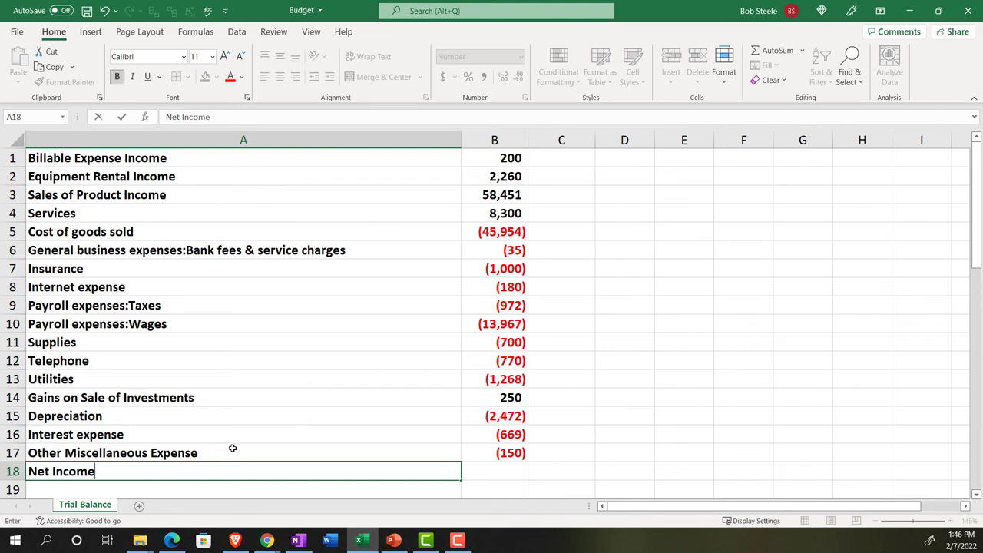
pyautogui.press('Tab')
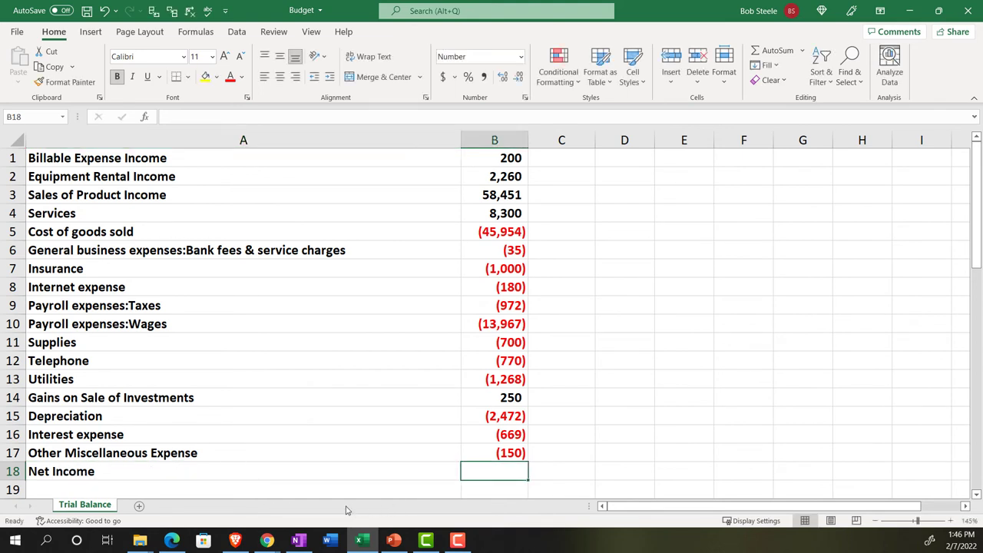
pyautogui.click(269, 542)
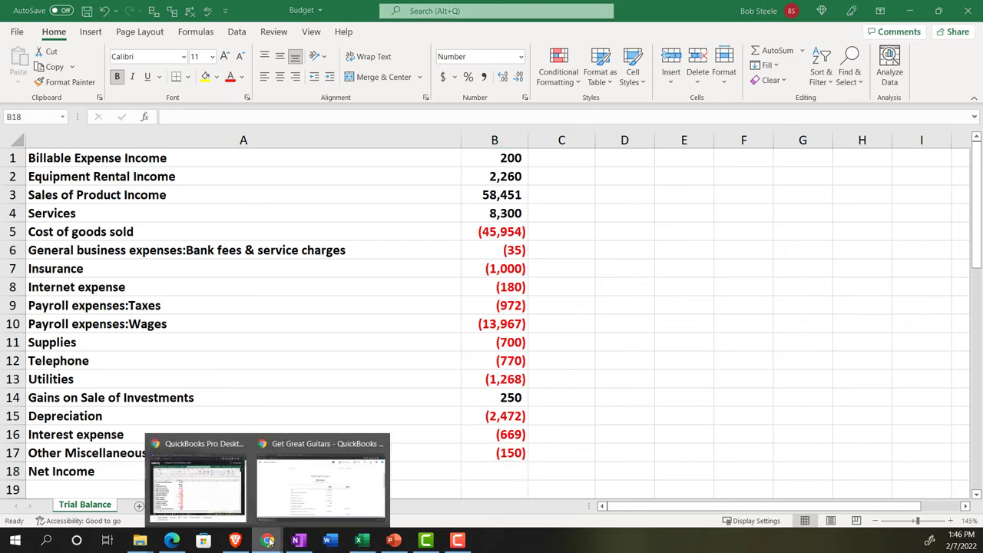
pyautogui.click(319, 485)
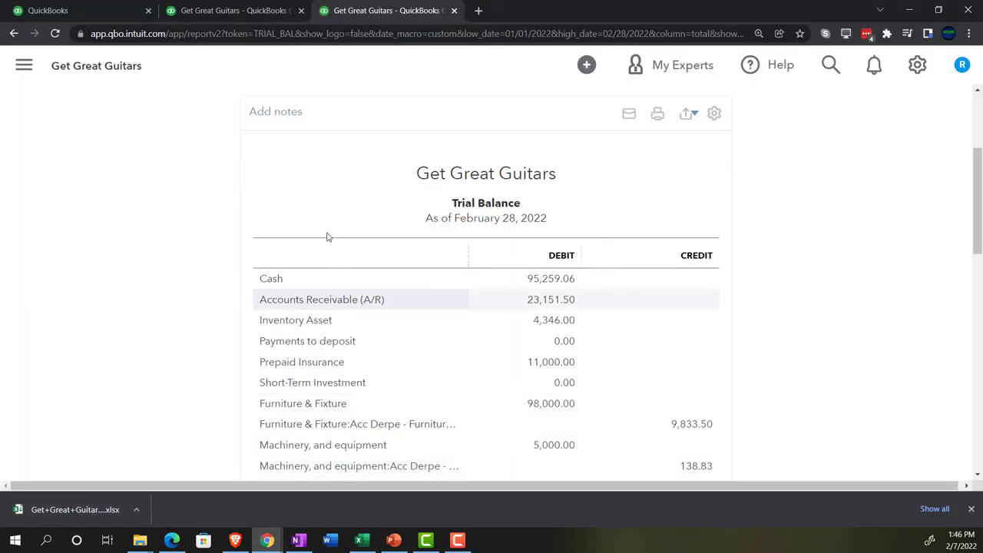
pyautogui.click(240, 14)
pyautogui.scroll(-3, 384, 357)
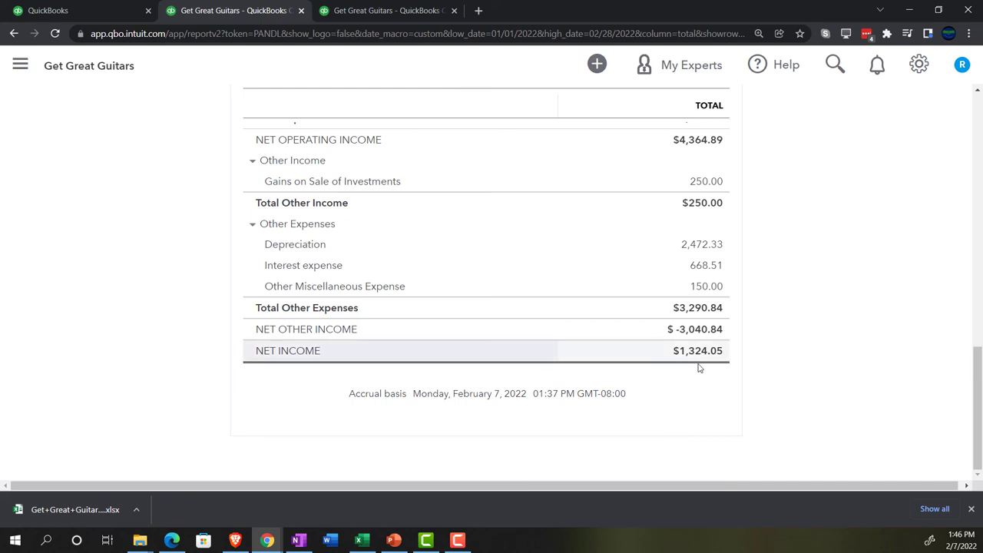
pyautogui.click(364, 541)
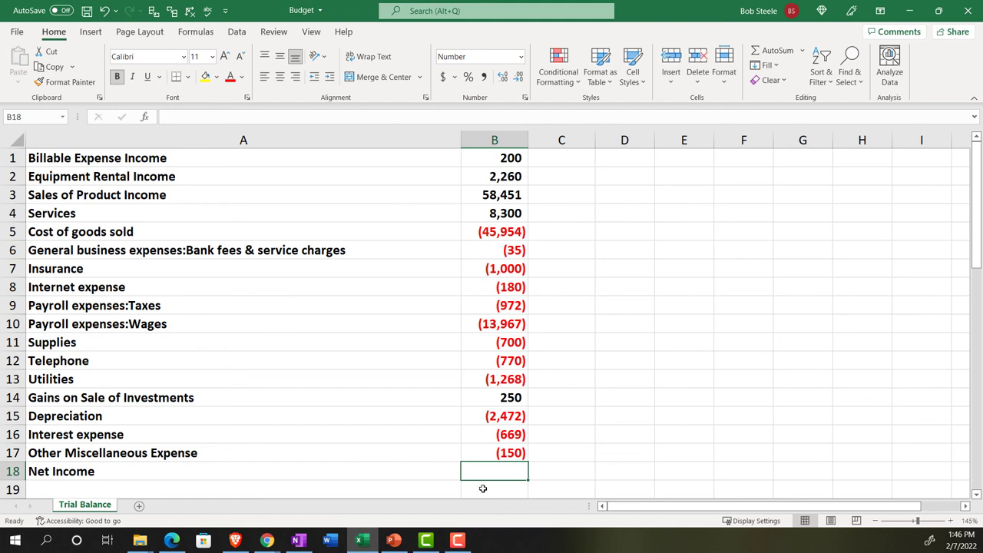
# Enter =SUM(B1:B17) in B18, giving Net Income of 1,324
pyautogui.write('=sum')
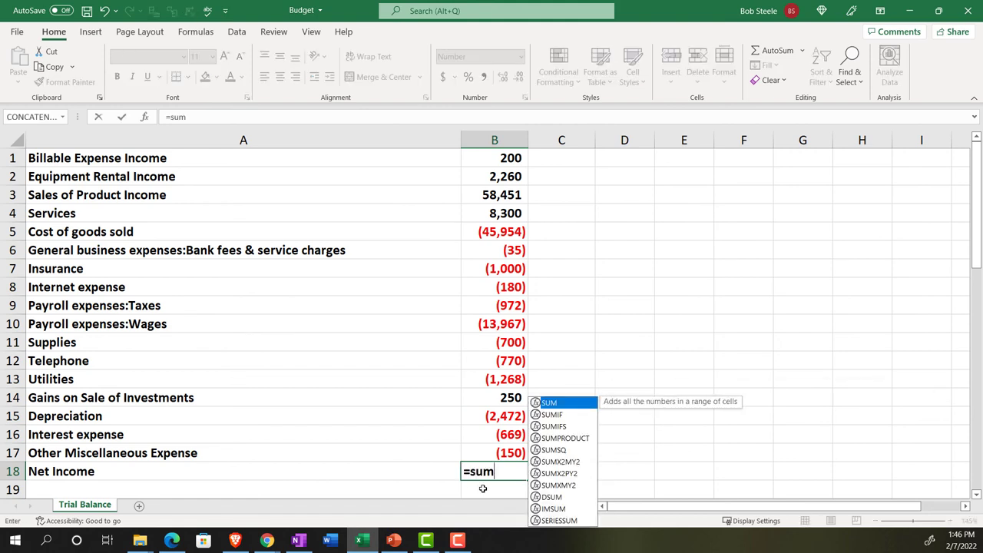
pyautogui.write('(')
pyautogui.press('Up')
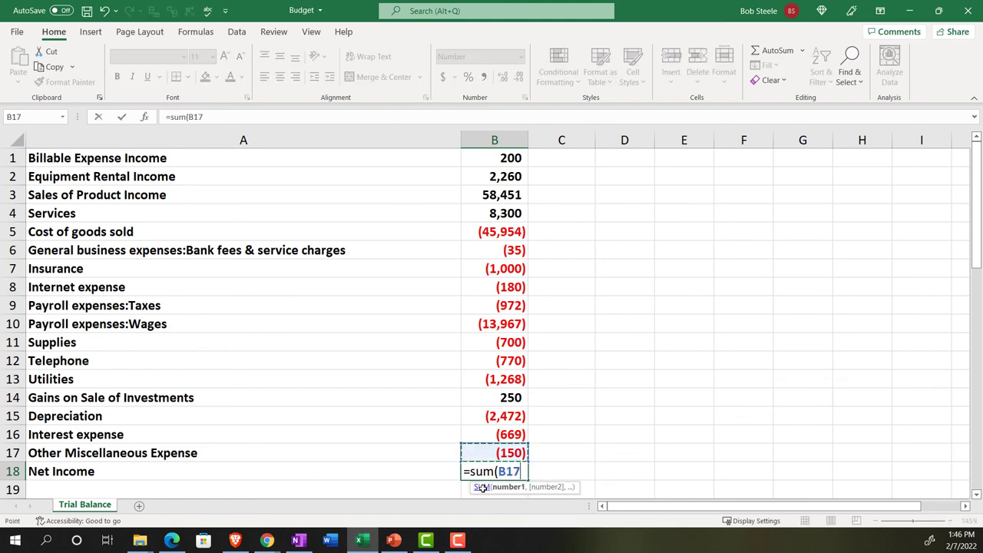
pyautogui.hotkey('shift', 'Up')
pyautogui.hotkey('shift', 'Up')
pyautogui.hotkey('shift', 'Up')
pyautogui.hotkey('shift', 'Up')
pyautogui.hotkey('shift', 'Up')
pyautogui.hotkey('shift', 'Up')
pyautogui.hotkey('shift', 'Up')
pyautogui.hotkey('shift', 'Up')
pyautogui.hotkey('shift', 'Up')
pyautogui.hotkey('shift', 'Up')
pyautogui.hotkey('shift', 'Up')
pyautogui.hotkey('shift', 'Up')
pyautogui.hotkey('shift', 'Up')
pyautogui.hotkey('shift', 'Up')
pyautogui.hotkey('shift', 'Up')
pyautogui.hotkey('shift', 'Up')
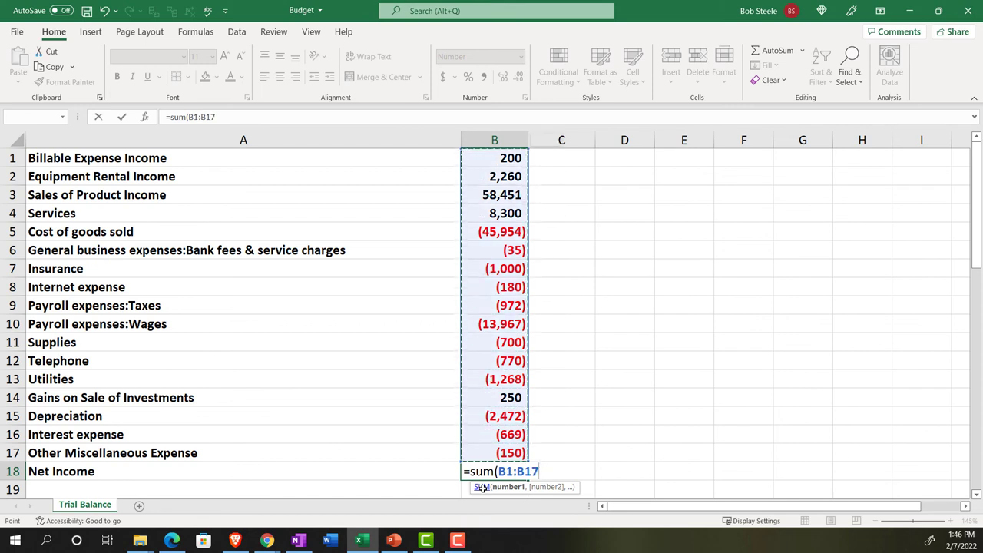
pyautogui.press('Return')
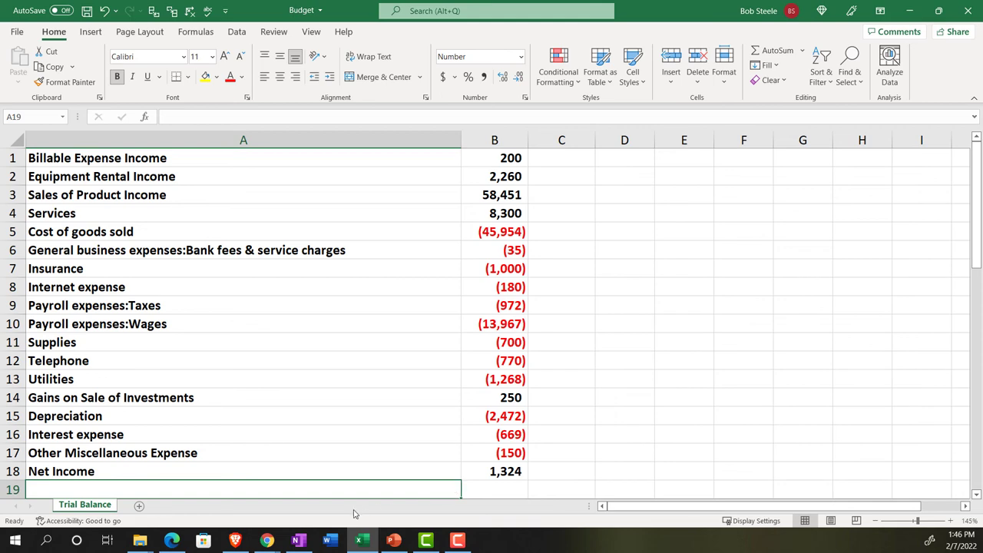
pyautogui.click(269, 541)
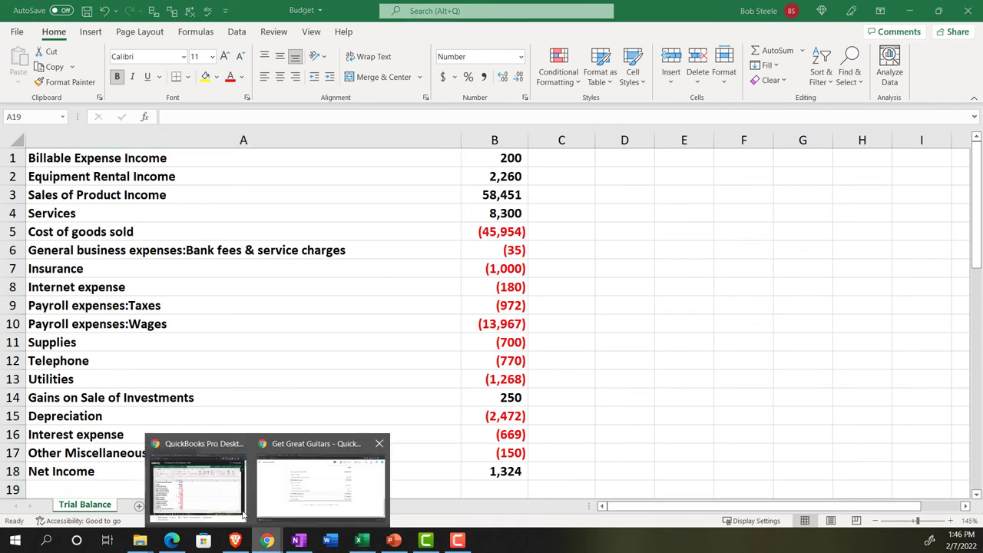
pyautogui.click(303, 499)
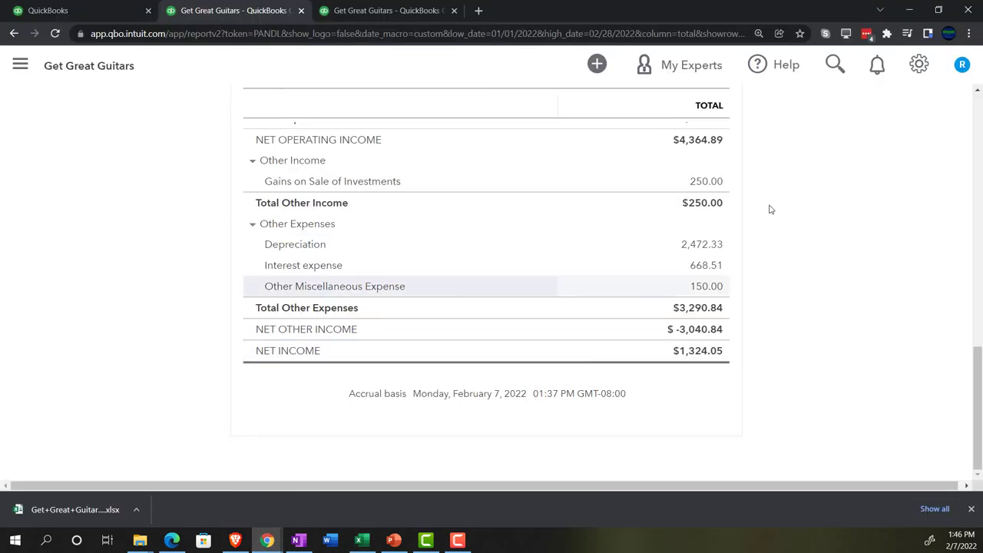
pyautogui.click(910, 9)
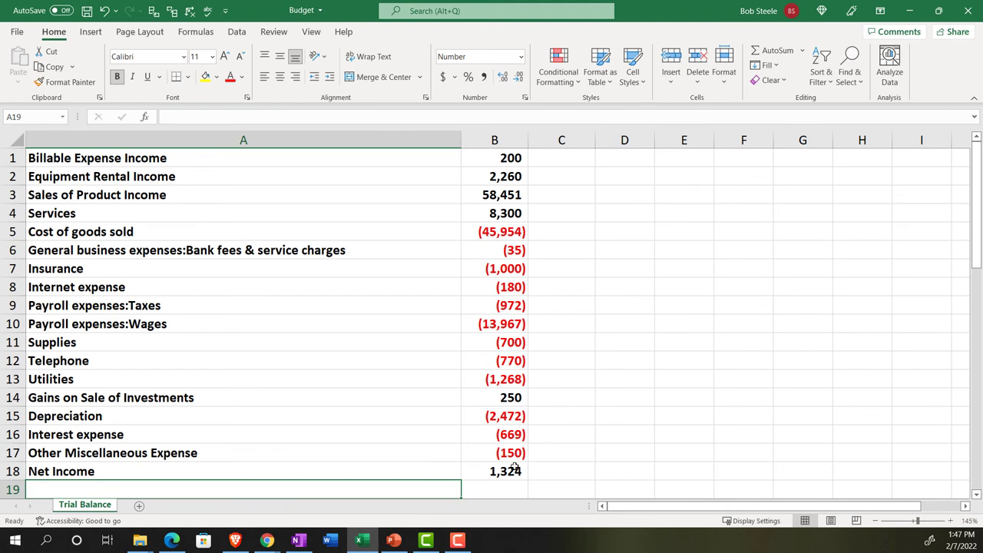
pyautogui.moveTo(270, 540)
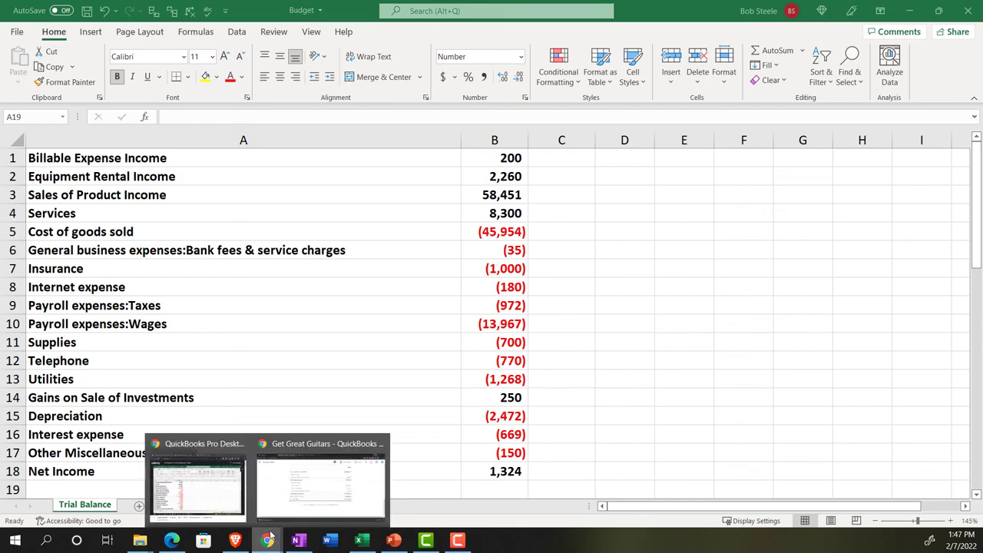
pyautogui.click(321, 477)
pyautogui.scroll(10, 290, 321)
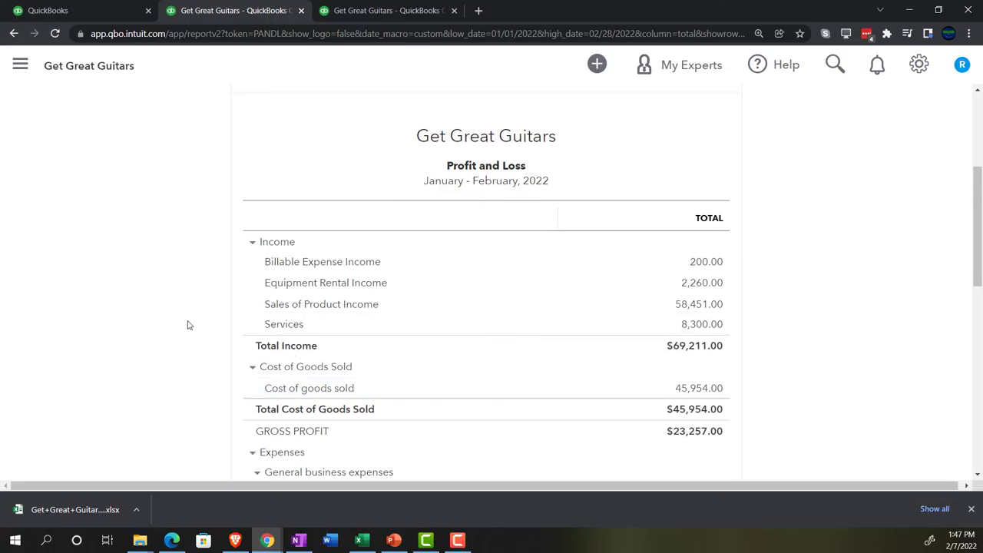
pyautogui.scroll(-1, 187, 326)
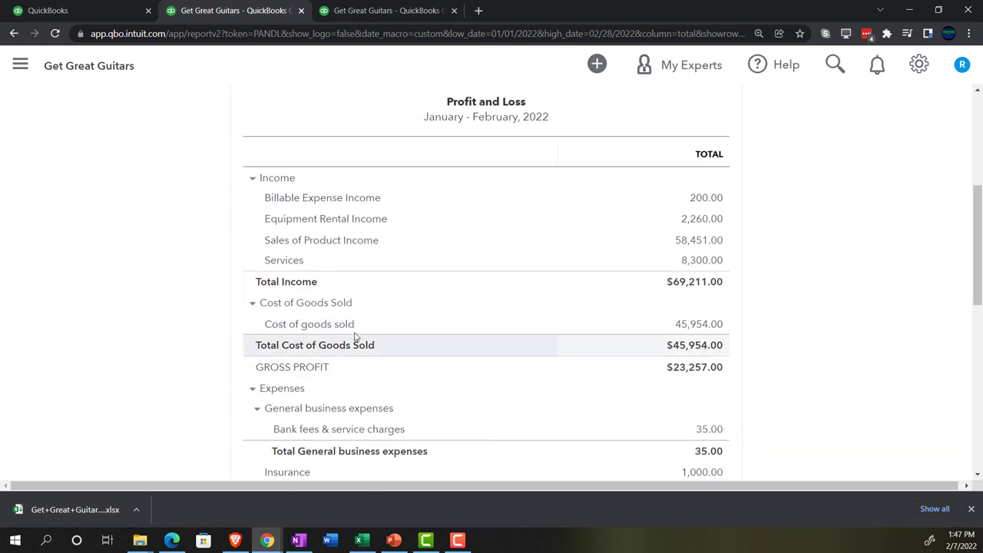
pyautogui.click(252, 304)
pyautogui.click(252, 303)
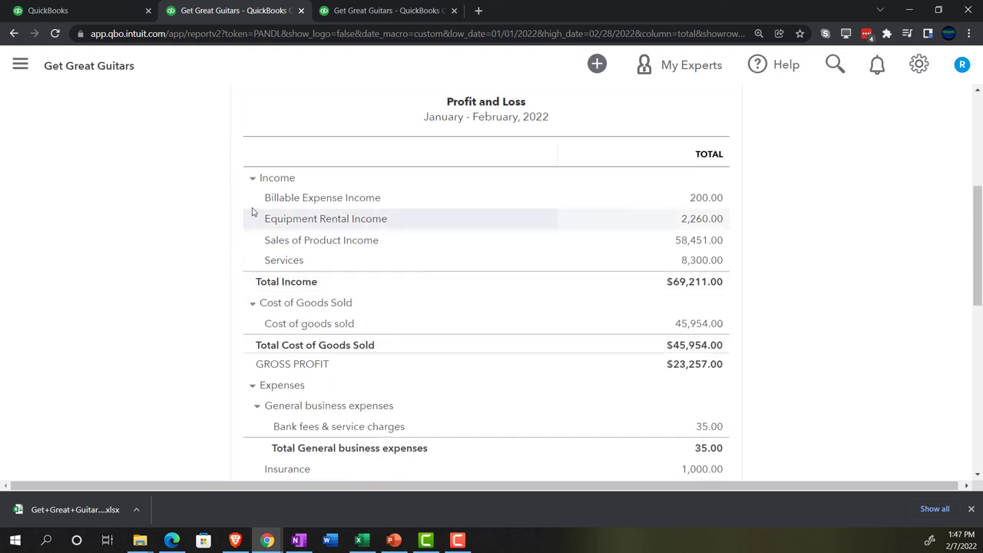
pyautogui.click(253, 178)
pyautogui.click(253, 178)
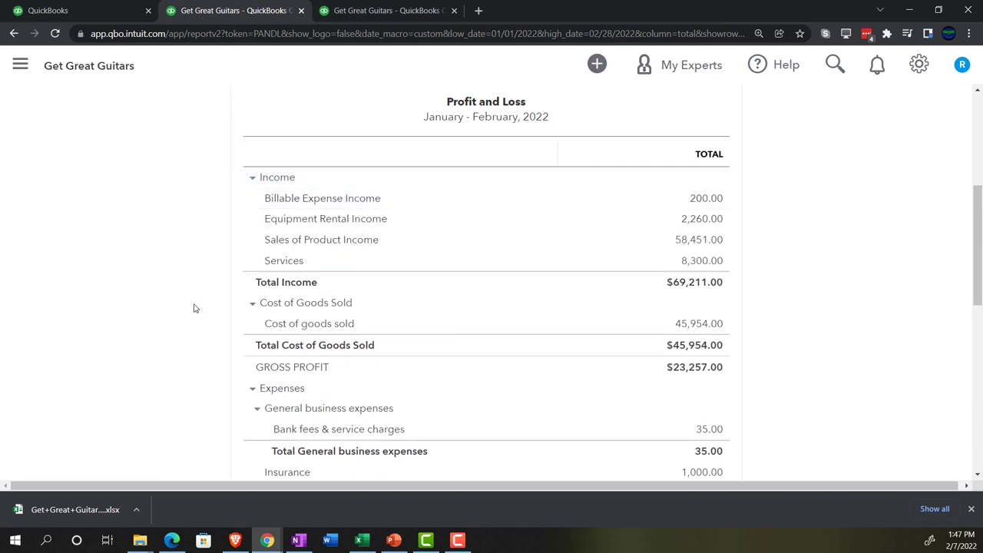
pyautogui.scroll(-1, 223, 323)
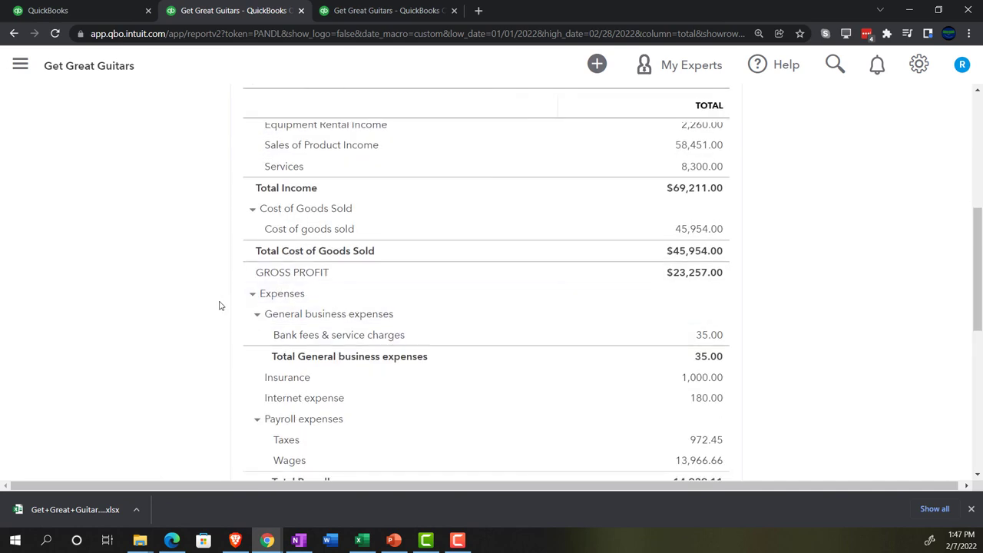
pyautogui.scroll(-1, 222, 305)
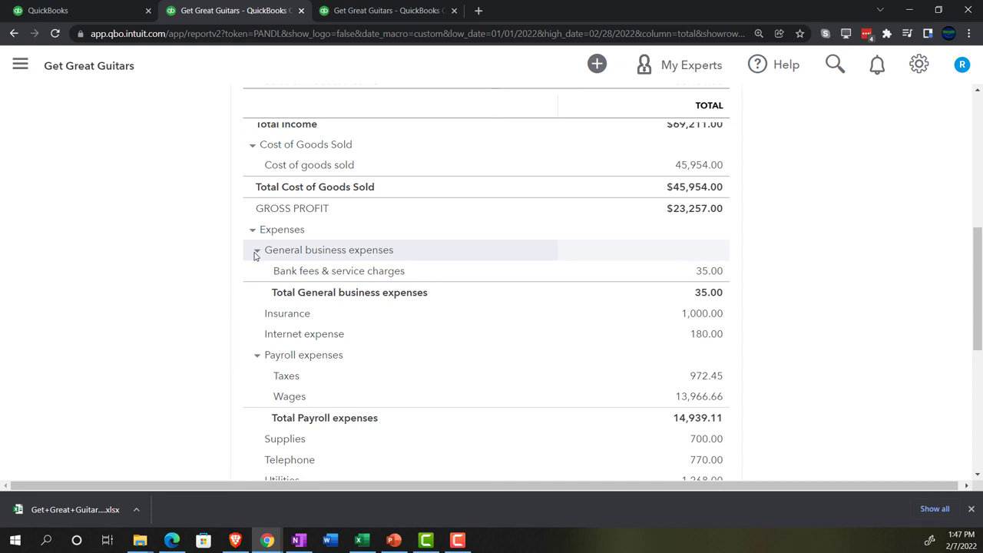
pyautogui.scroll(-2, 253, 272)
pyautogui.scroll(-2, 244, 345)
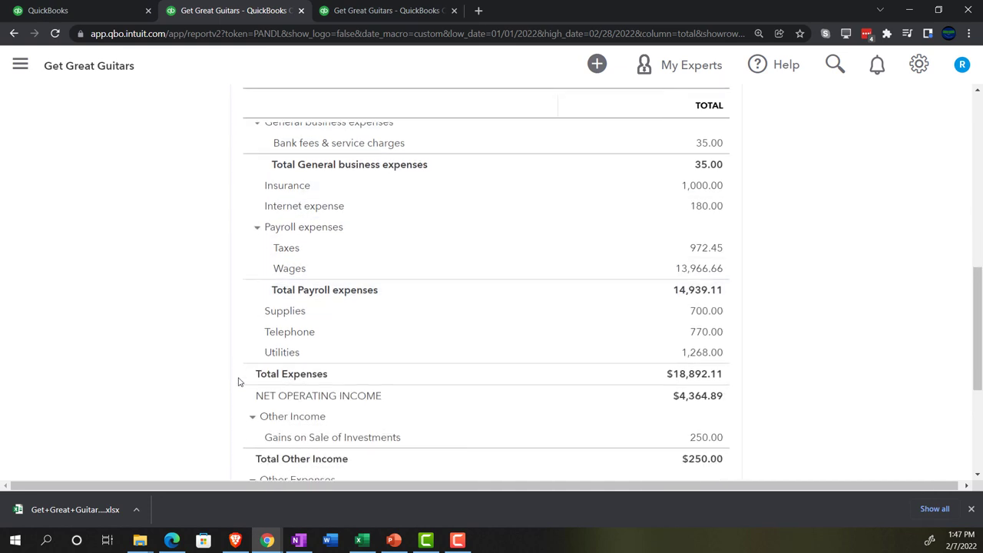
pyautogui.scroll(-3, 238, 361)
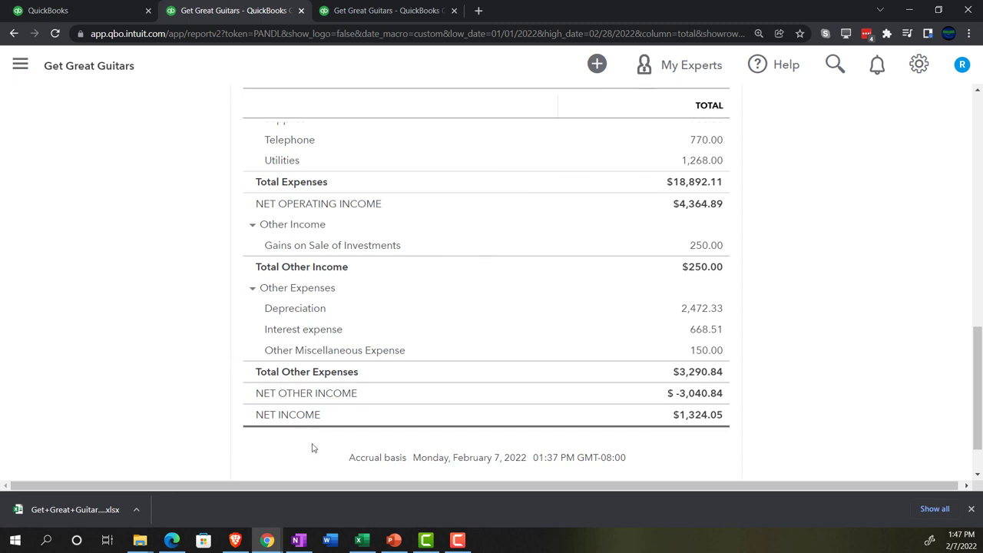
pyautogui.click(361, 539)
pyautogui.click(332, 420)
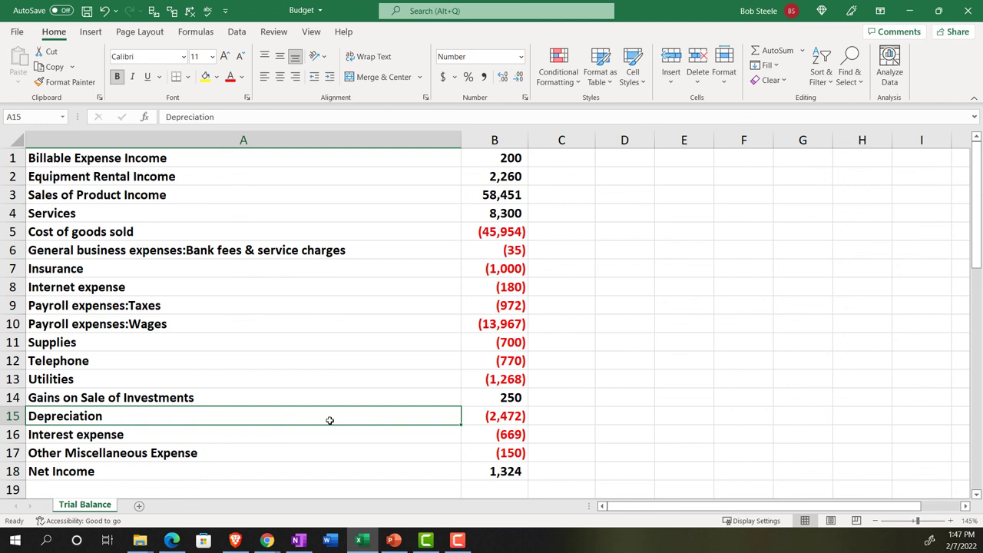
pyautogui.click(503, 469)
pyautogui.hotkey('alt', '=')
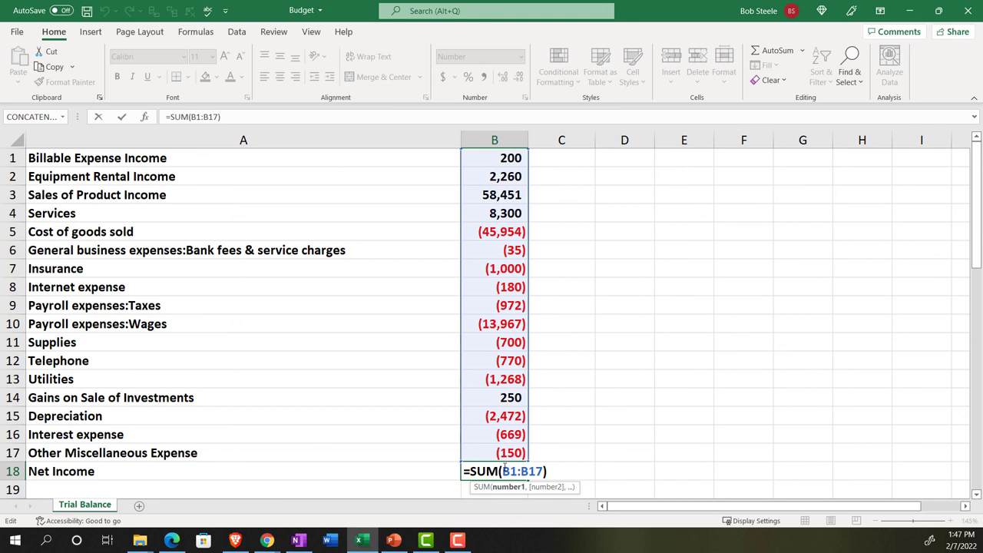
pyautogui.press('Return')
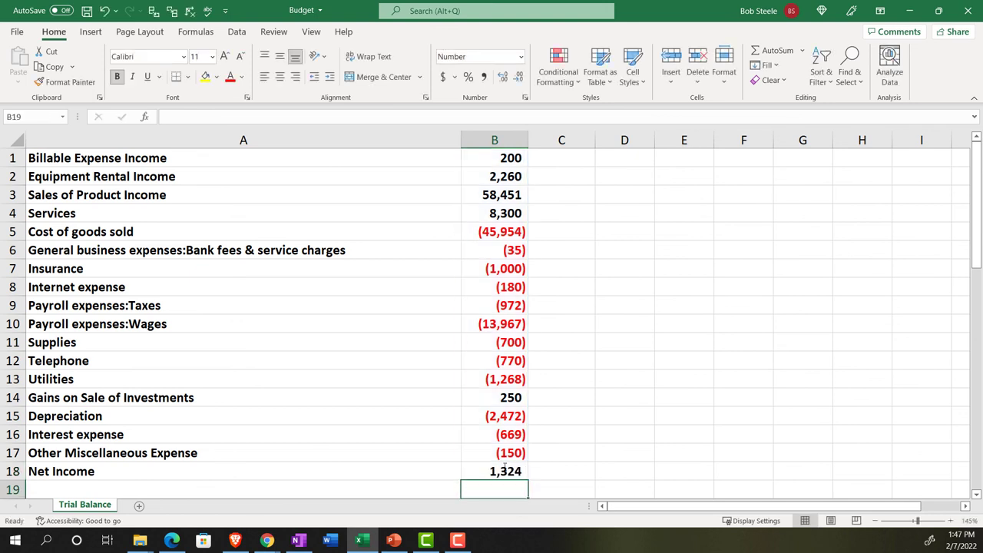